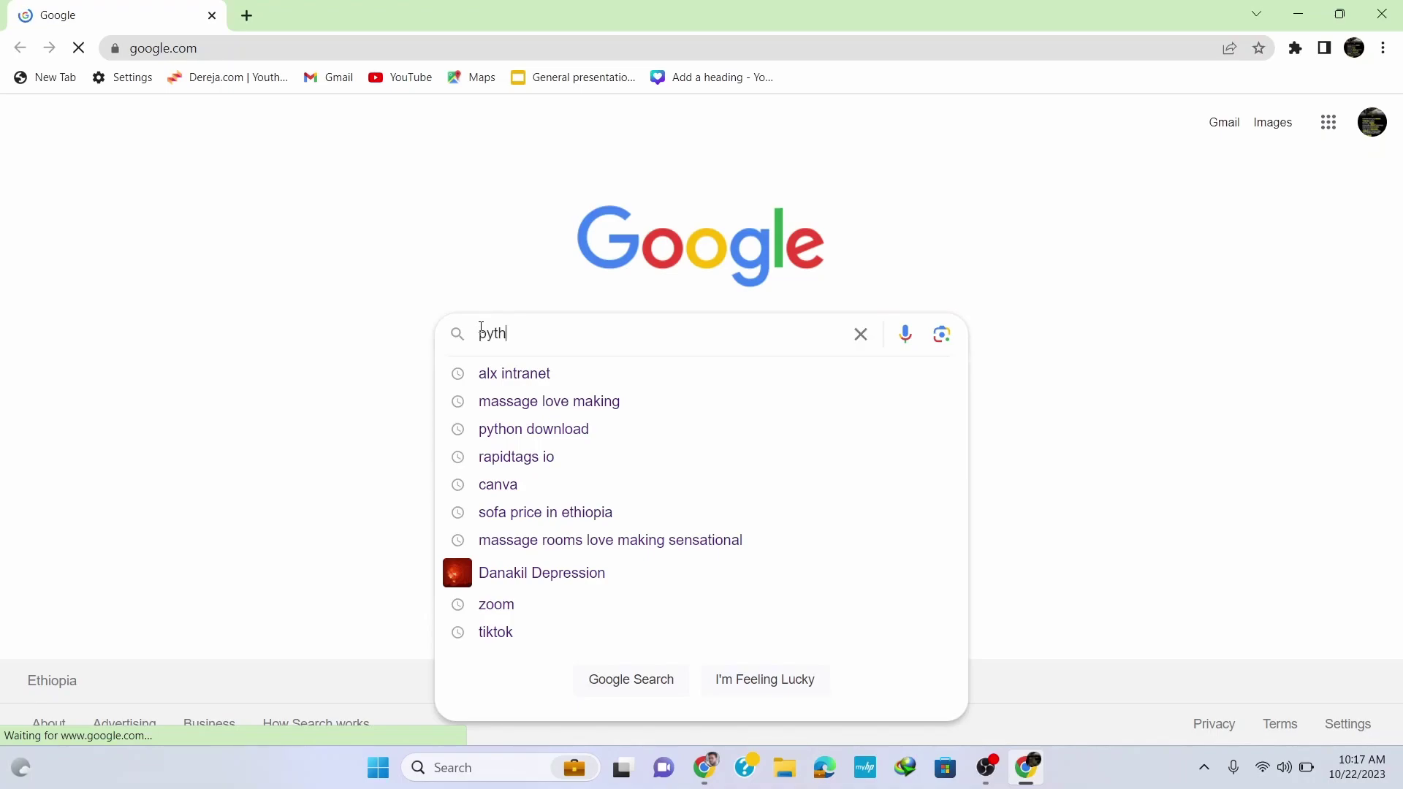
Enter 'python' in the Google search box to search for it
{"action": "type", "text": "n"}
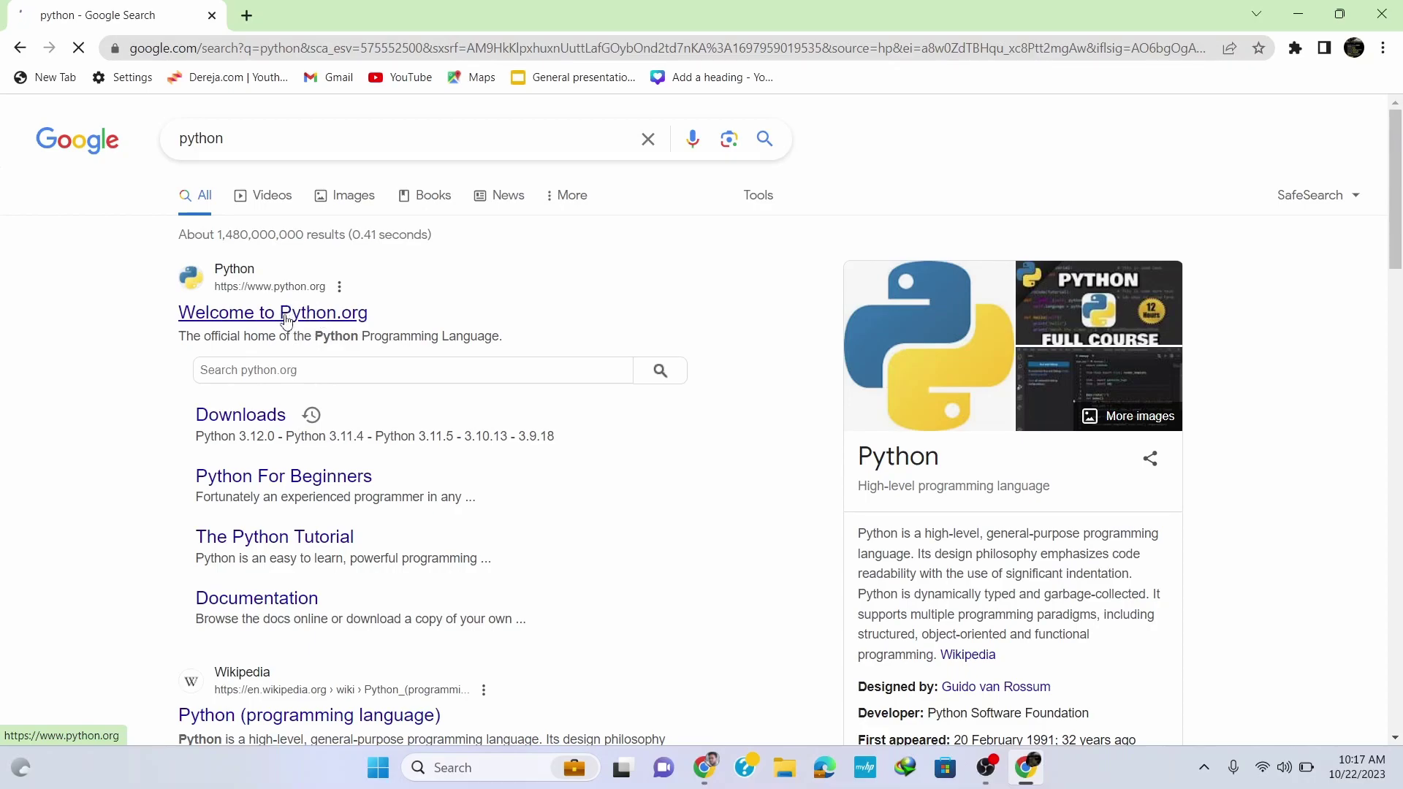
Download the Python 3.12.0 Windows installer from Python.org and launch the setup file
{"action": "left_click", "coordinate": [264, 320]}
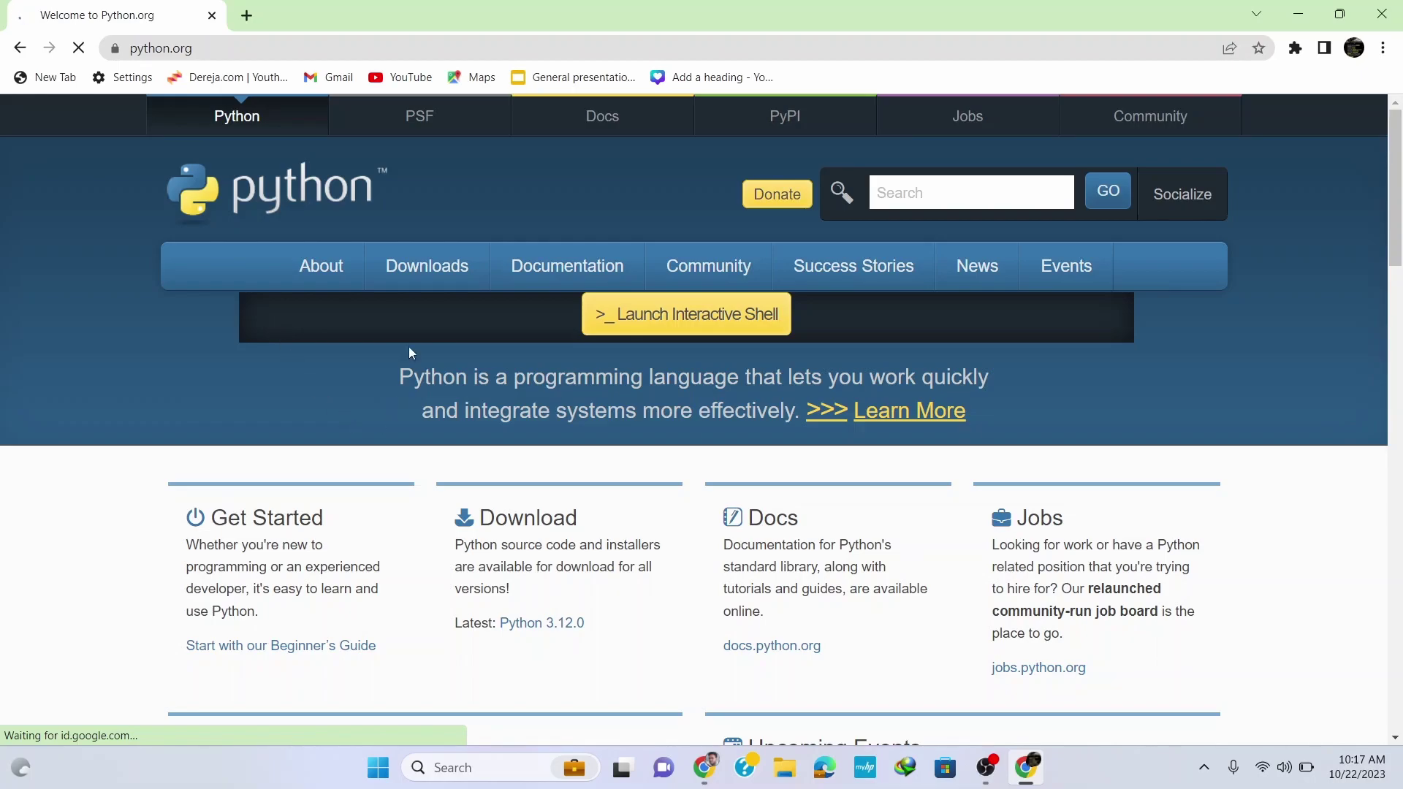
{"action": "mouse_move", "coordinate": [329, 269]}
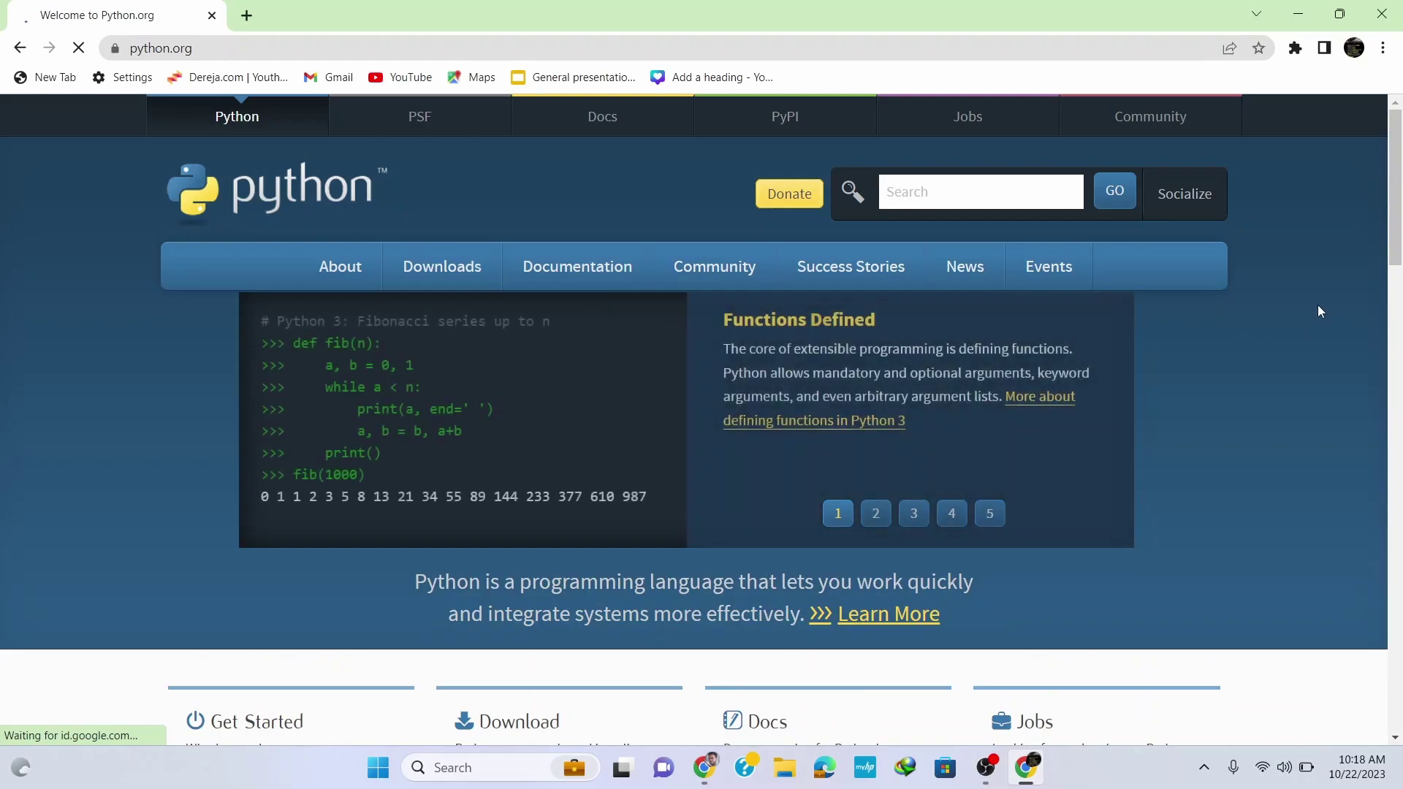
{"action": "mouse_move", "coordinate": [417, 277]}
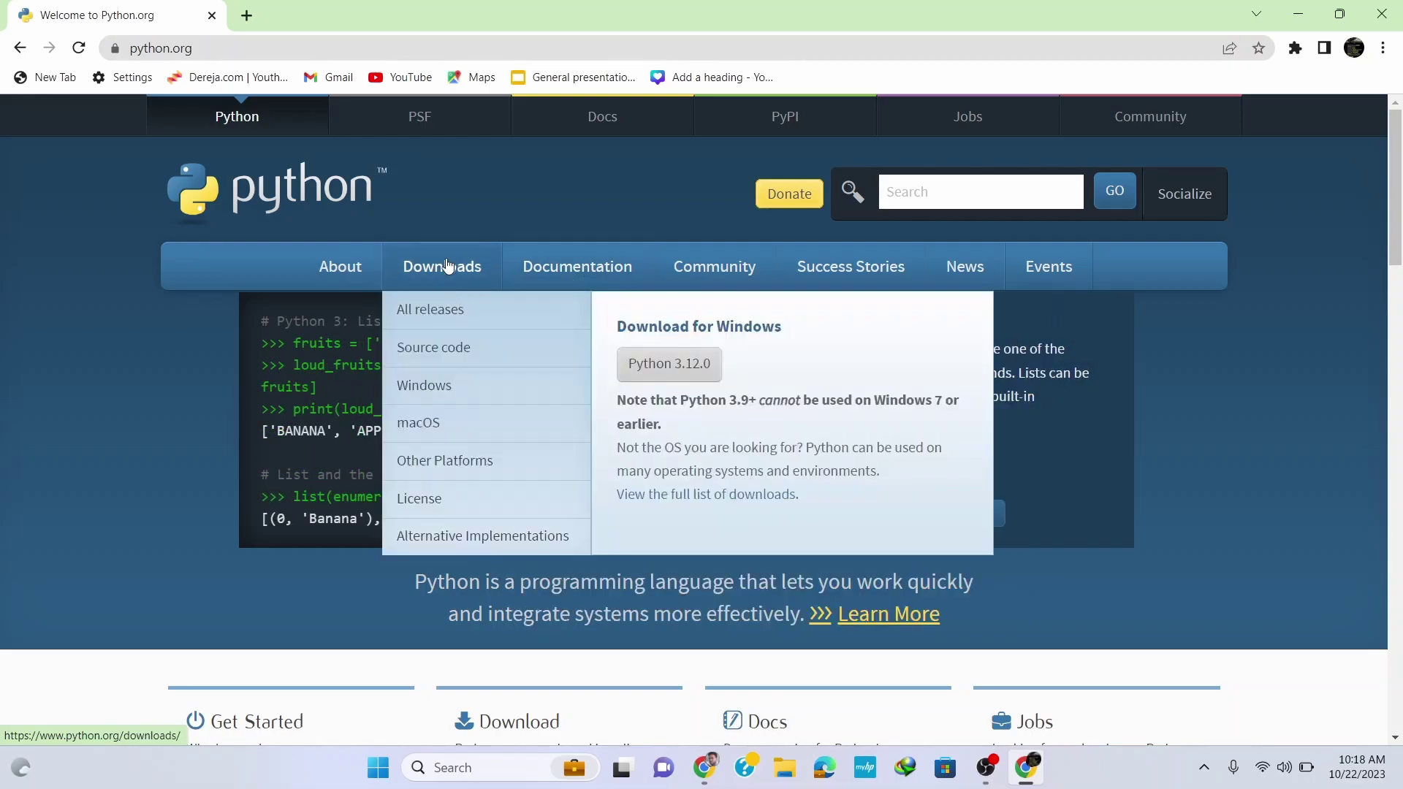
{"action": "left_click", "coordinate": [680, 373]}
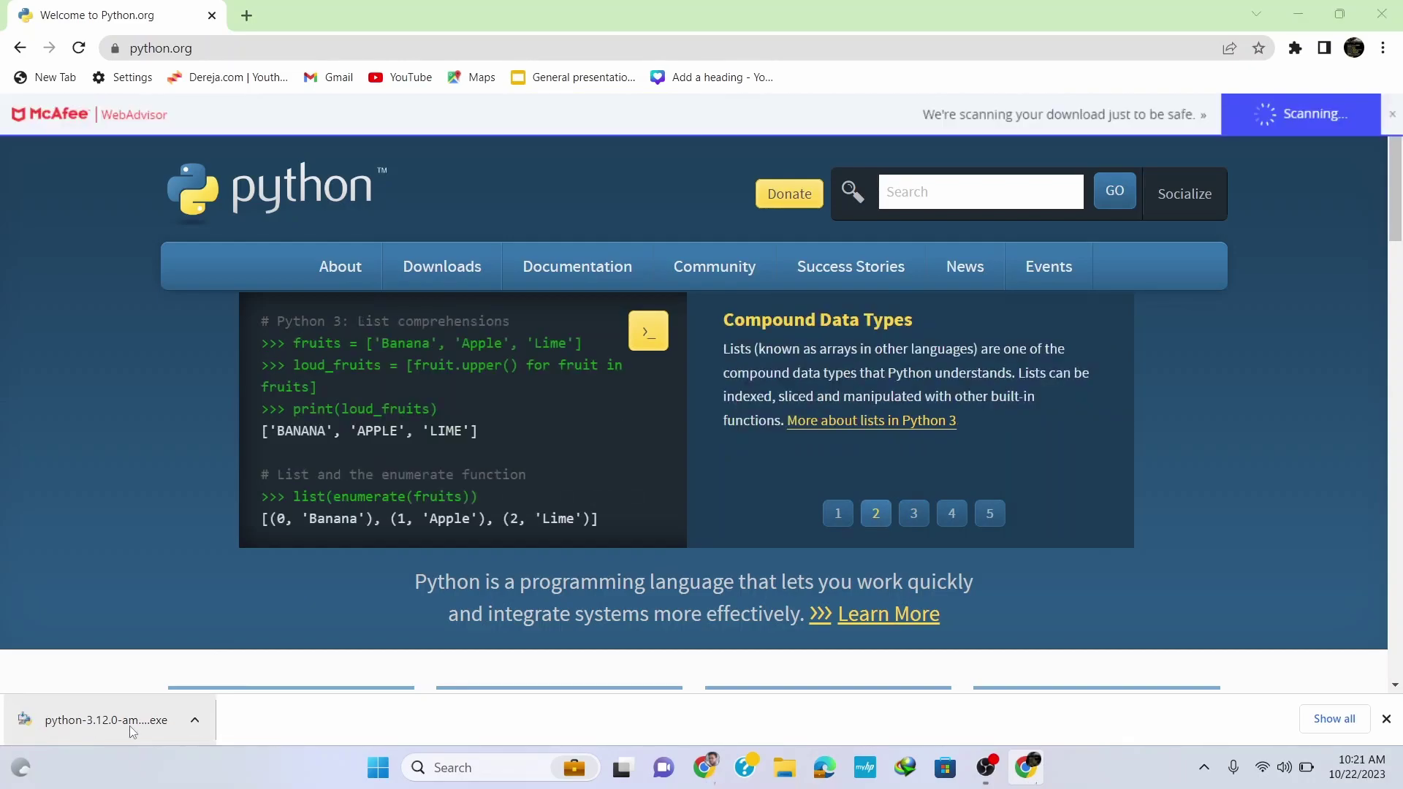
{"action": "left_click", "coordinate": [121, 722]}
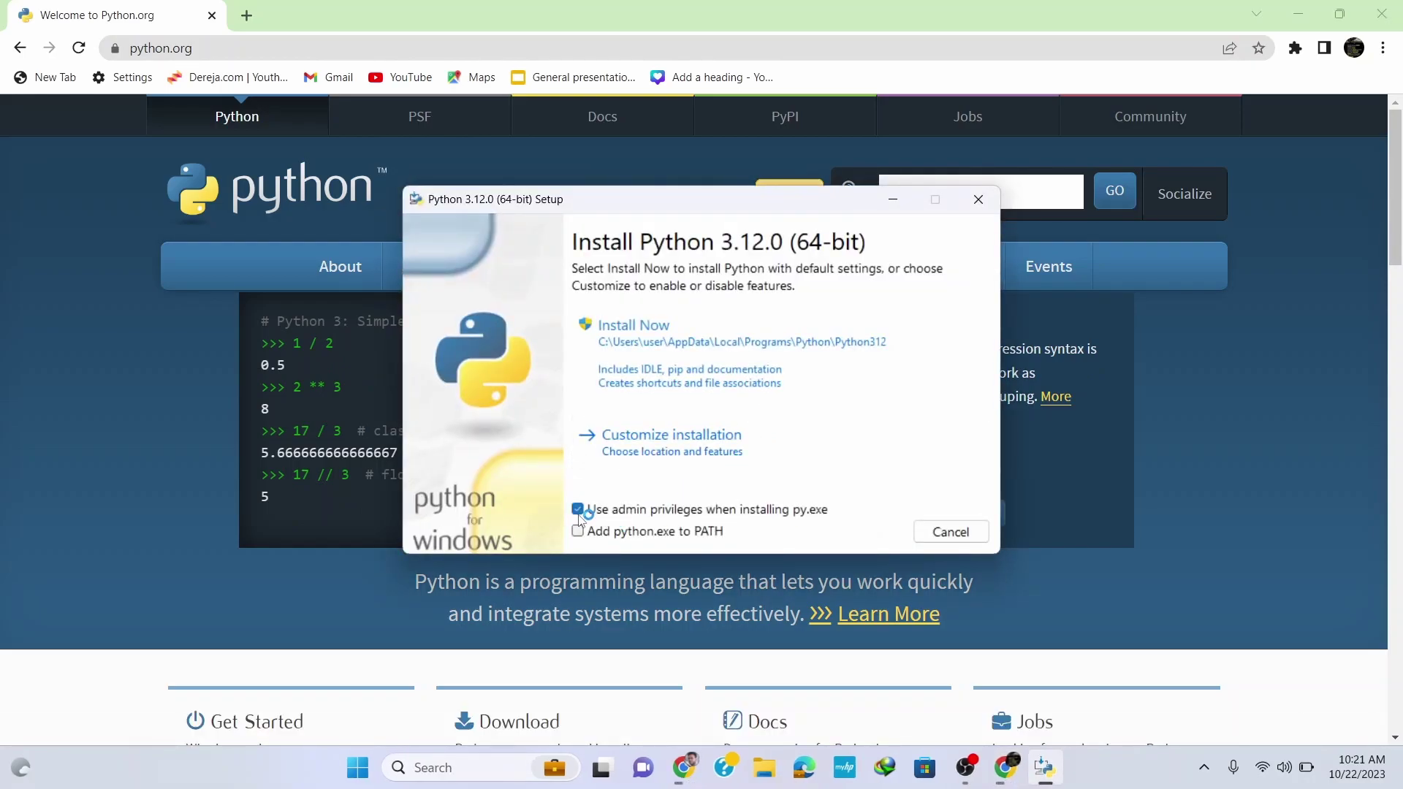
Uncover the setup window, enable Add python.exe to PATH, and choose Customize installation
{"action": "left_click", "coordinate": [1298, 15]}
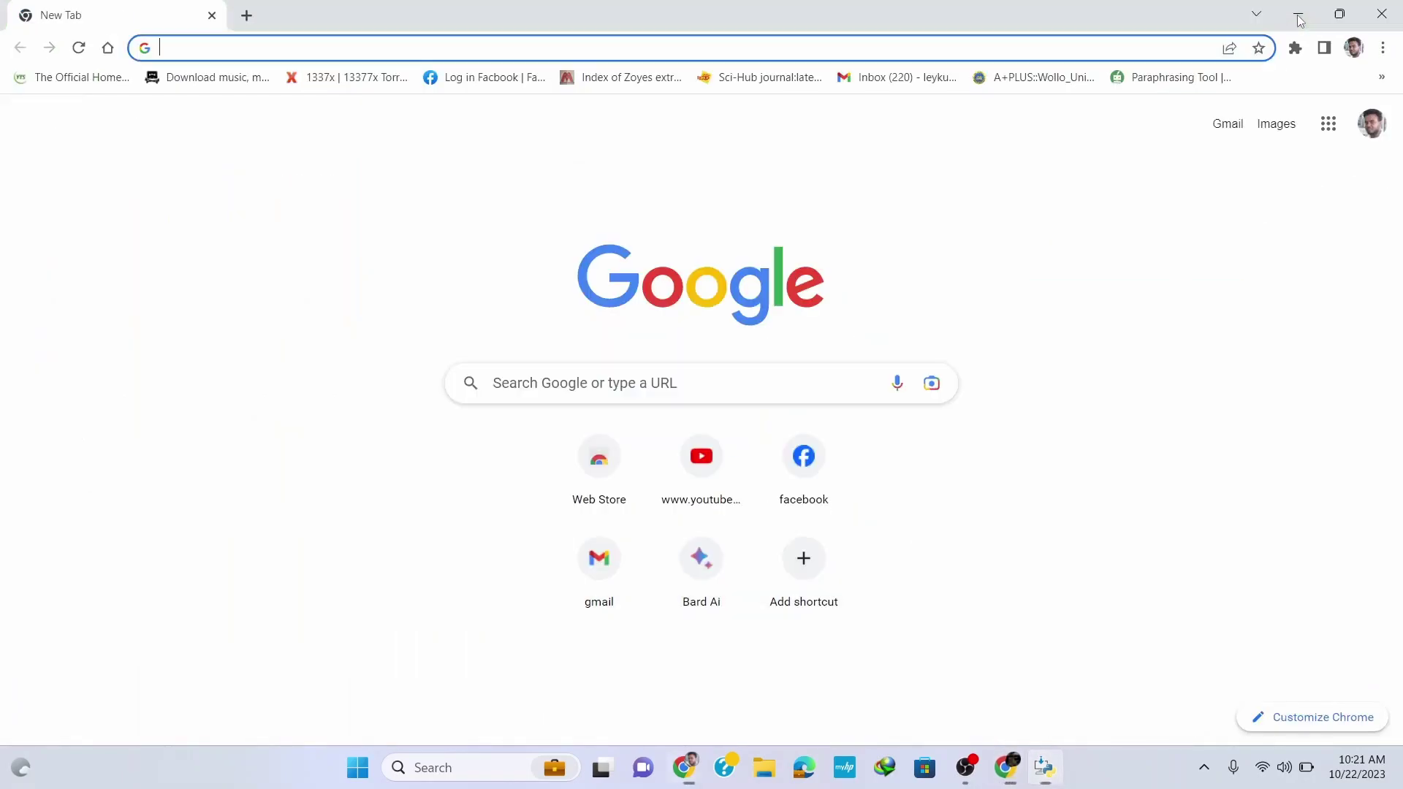
{"action": "left_click", "coordinate": [1298, 16]}
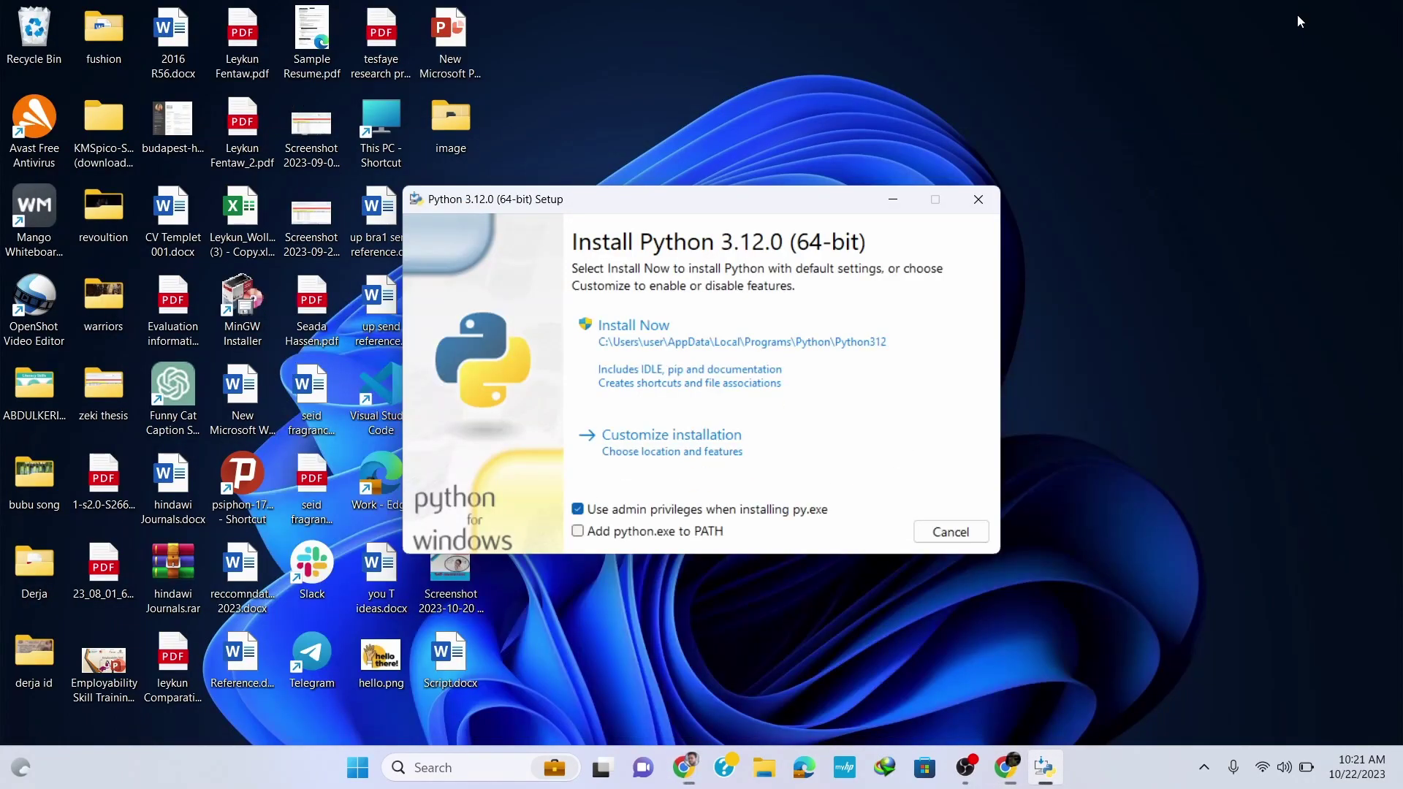
{"action": "left_click", "coordinate": [578, 531]}
{"action": "left_click", "coordinate": [667, 442]}
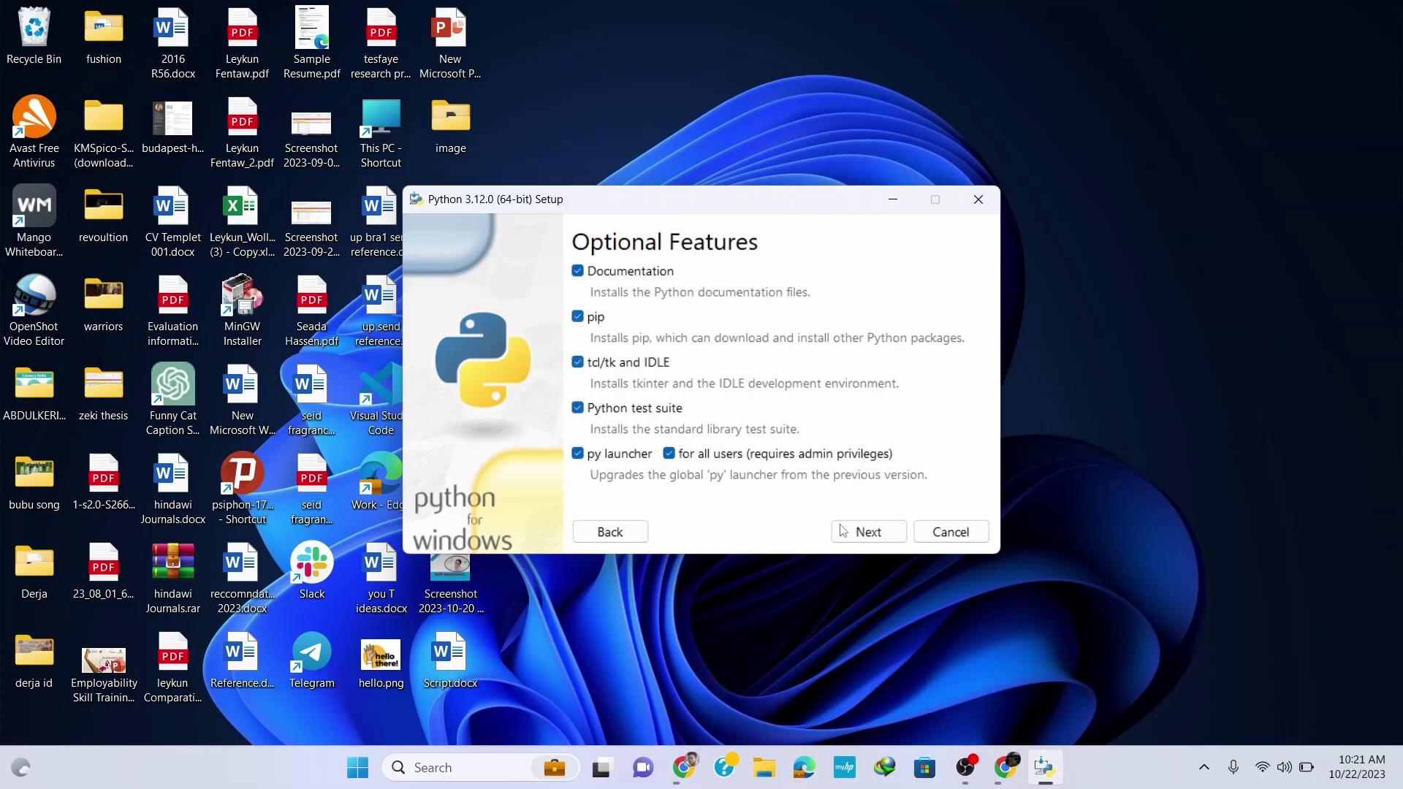
Keep all optional features, install Python 3.12 for all users, and approve the admin prompt
{"action": "left_click", "coordinate": [879, 534]}
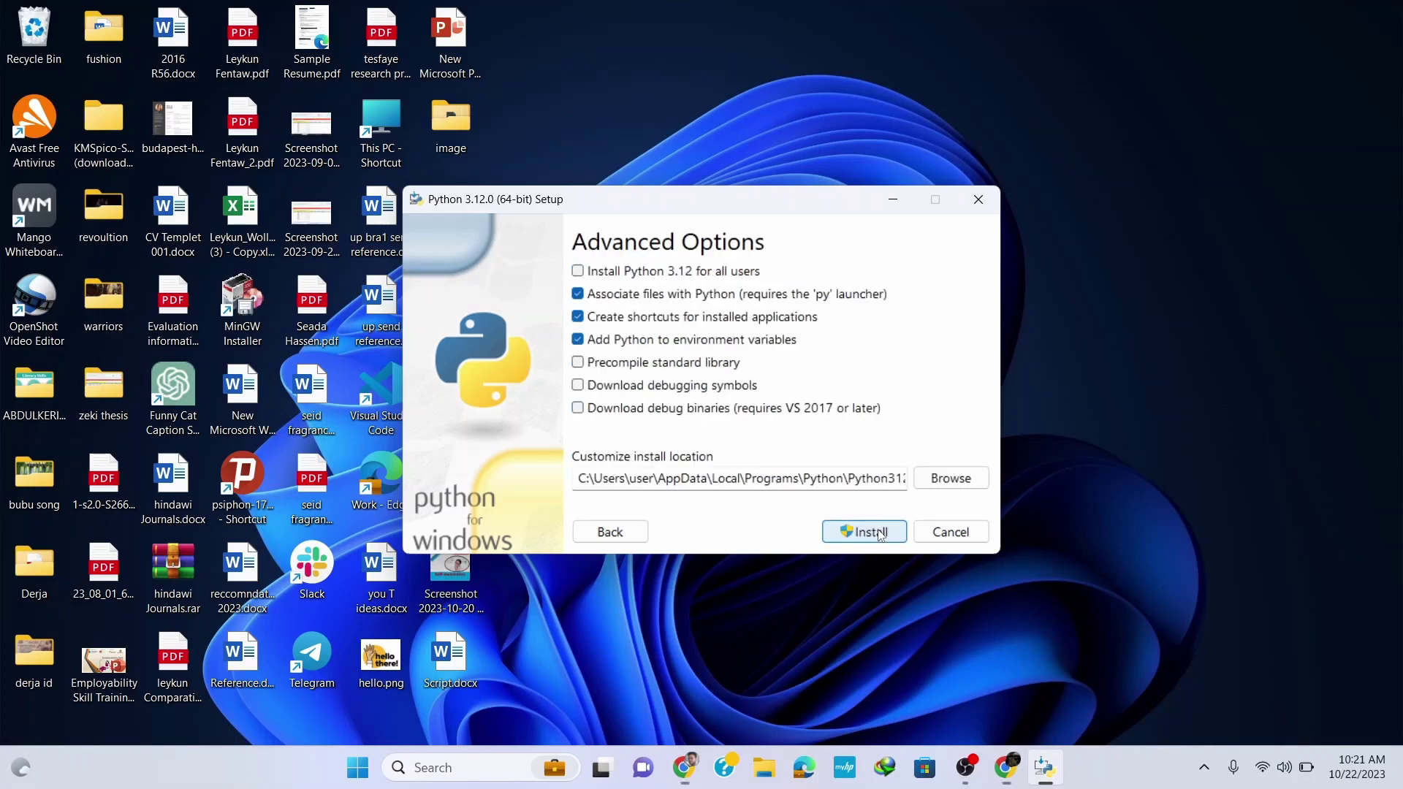
{"action": "left_click", "coordinate": [579, 271]}
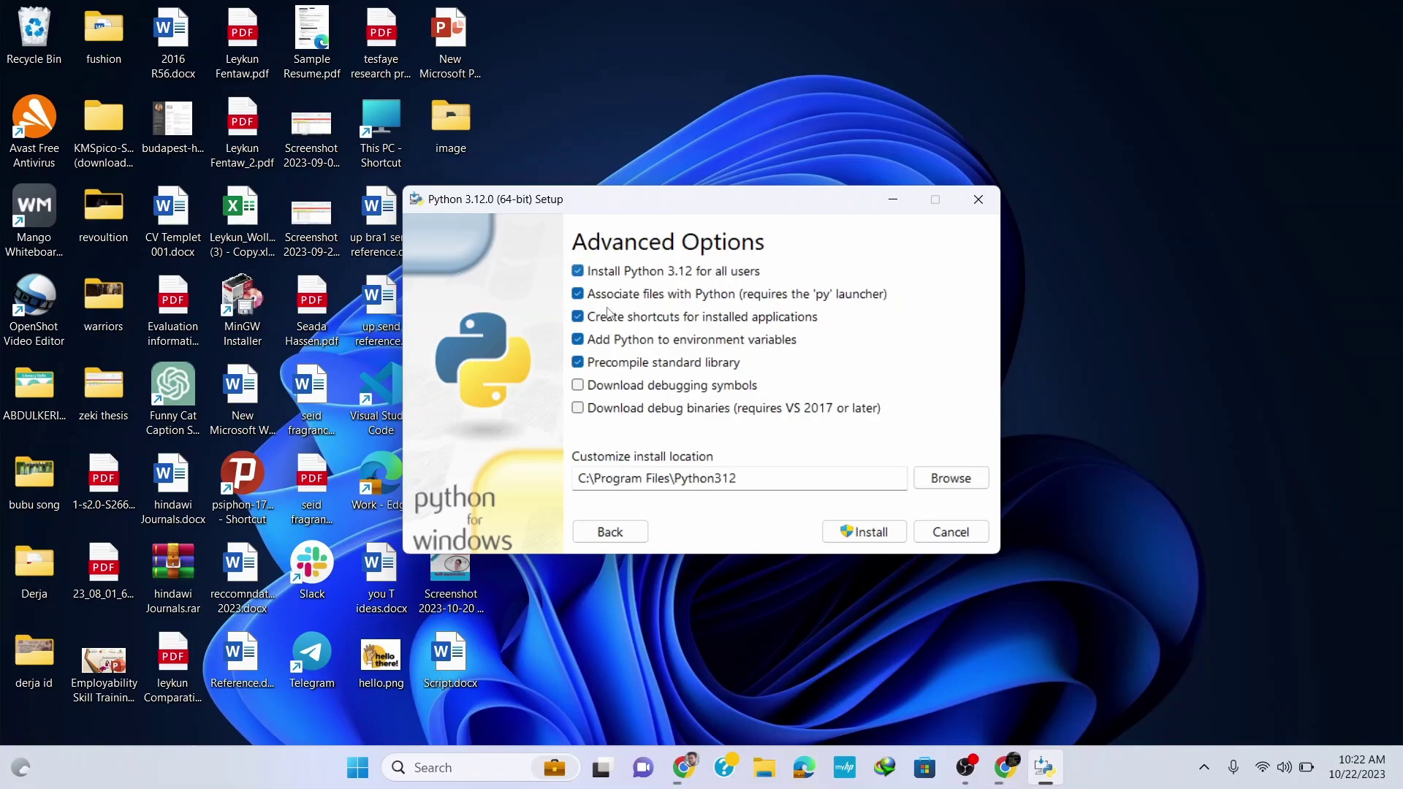
{"action": "left_click", "coordinate": [879, 541]}
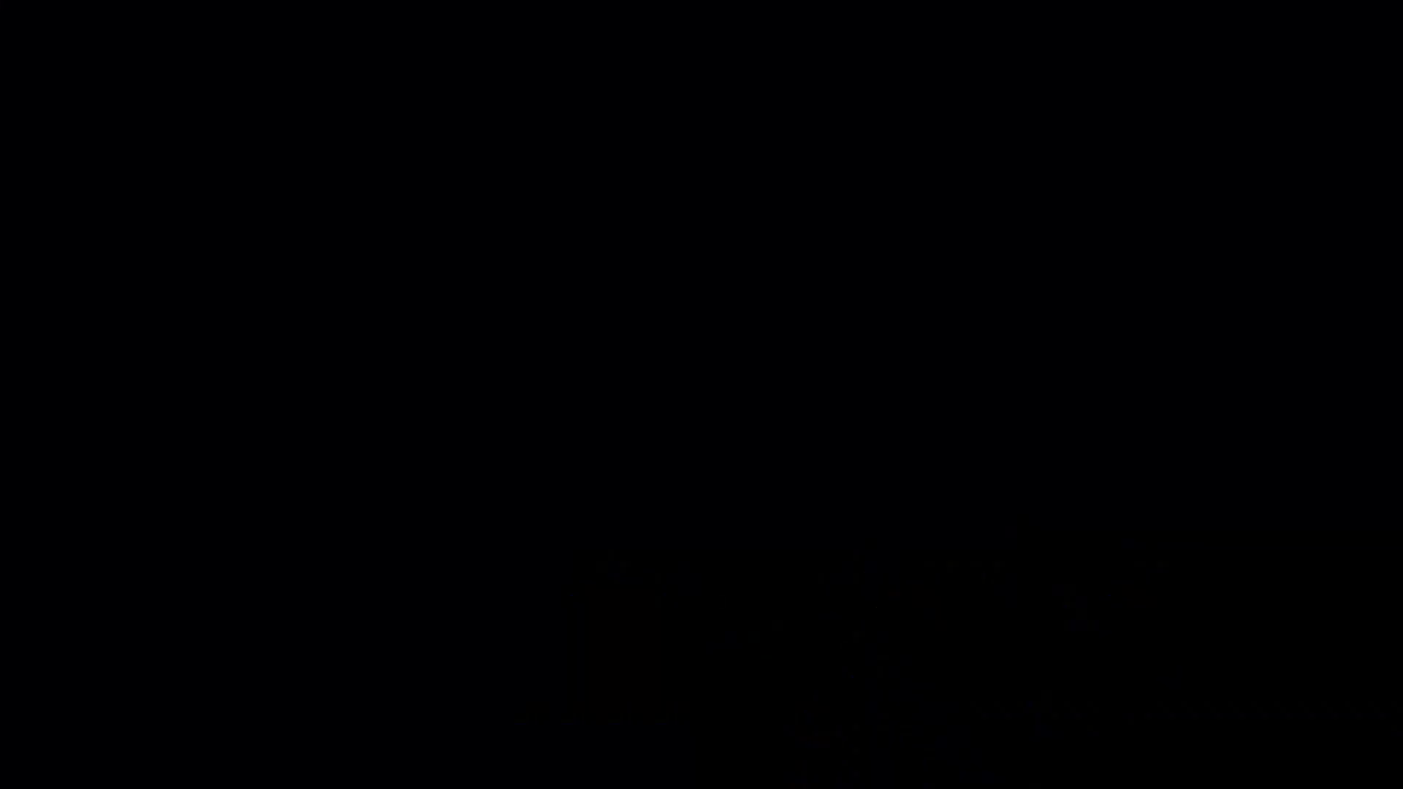
{"action": "left_click", "coordinate": [623, 544]}
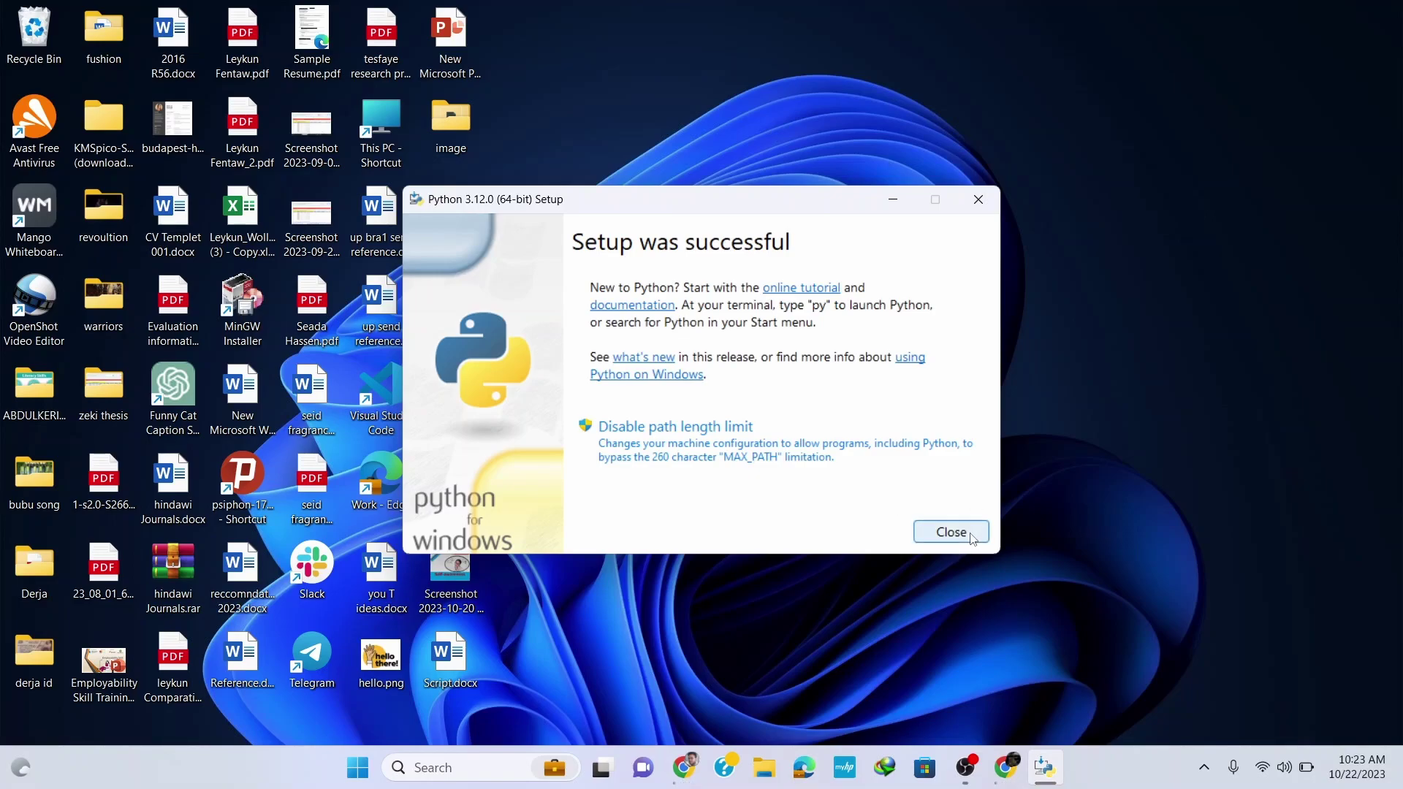
Close the installer and launch Command Prompt from a Start search for cmd
{"action": "left_click", "coordinate": [951, 532]}
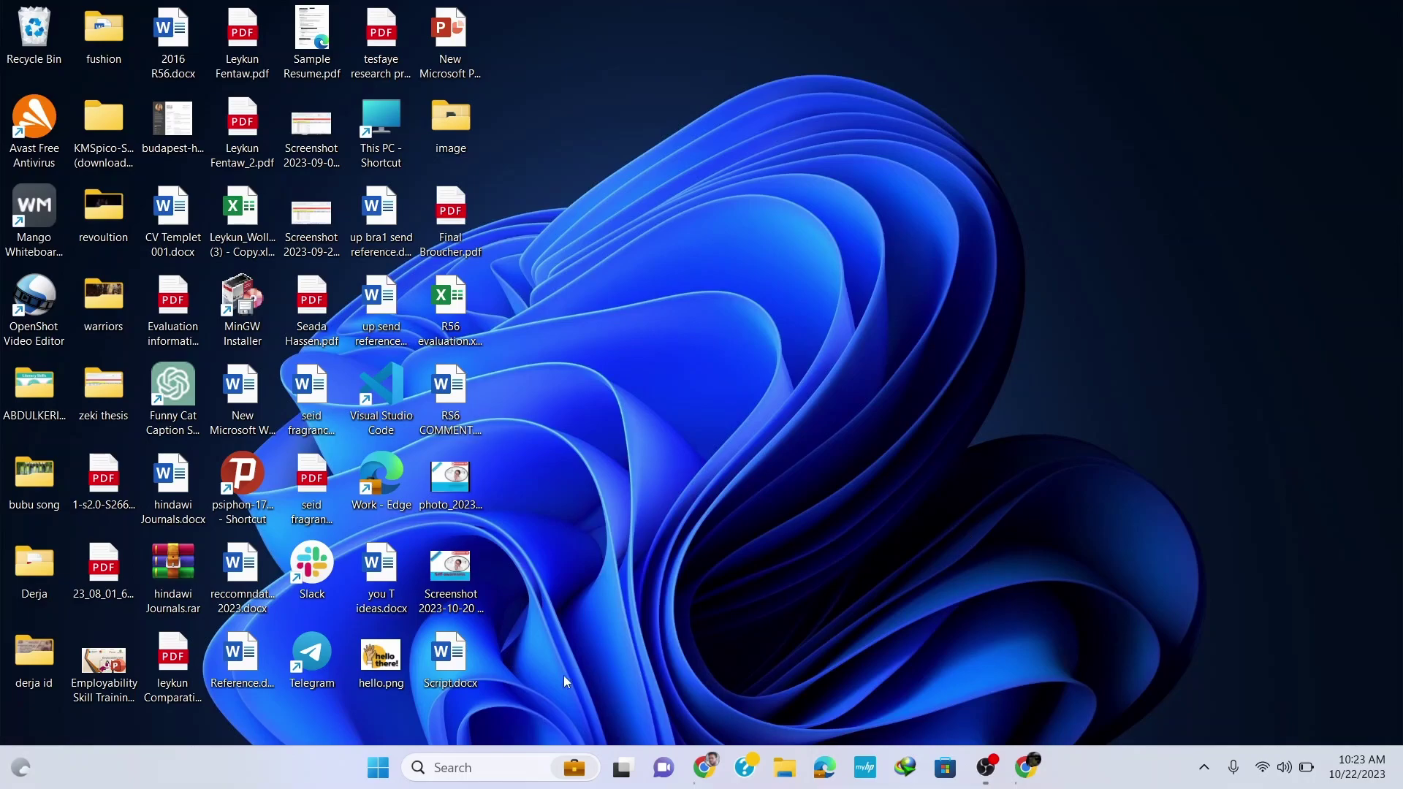
{"action": "left_click", "coordinate": [378, 779]}
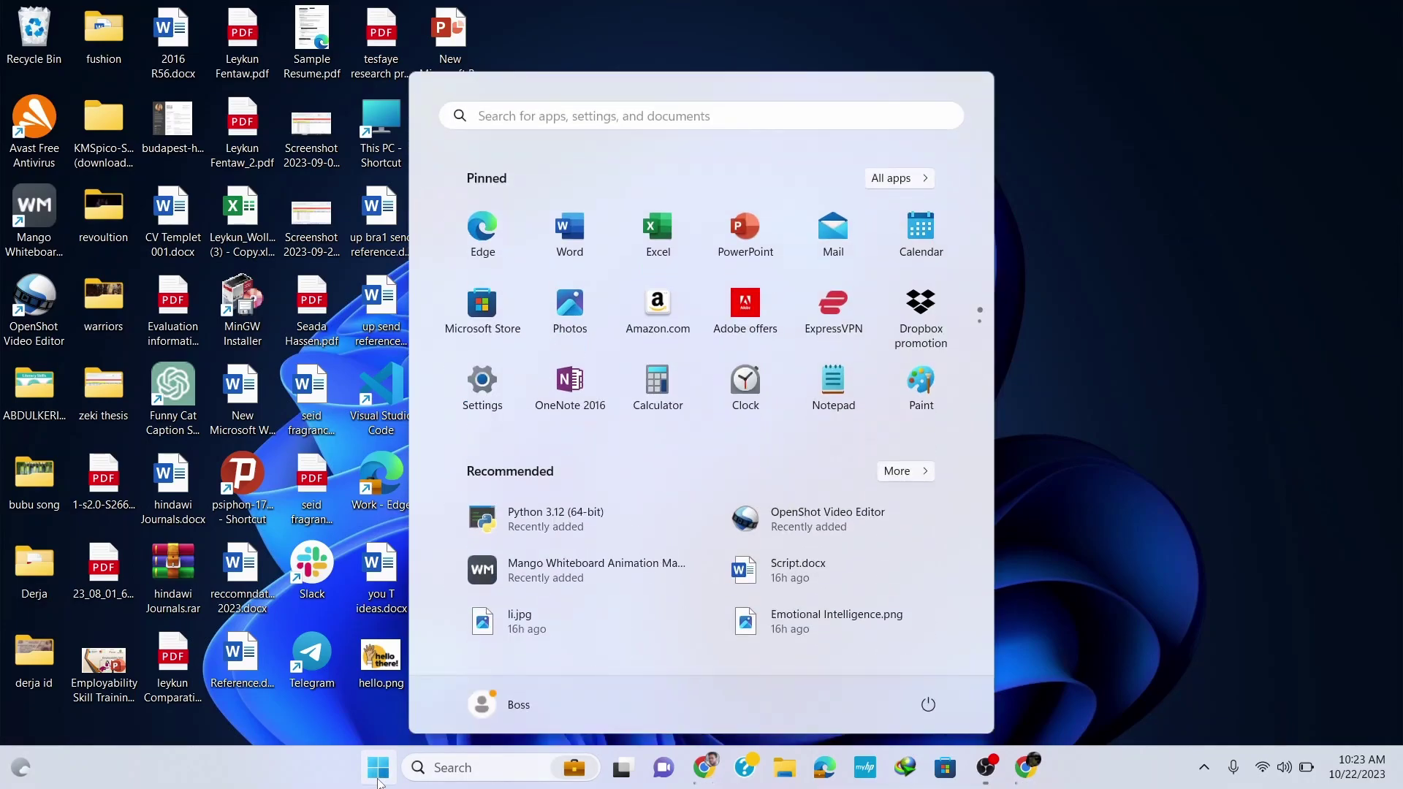
{"action": "type", "text": "cmd"}
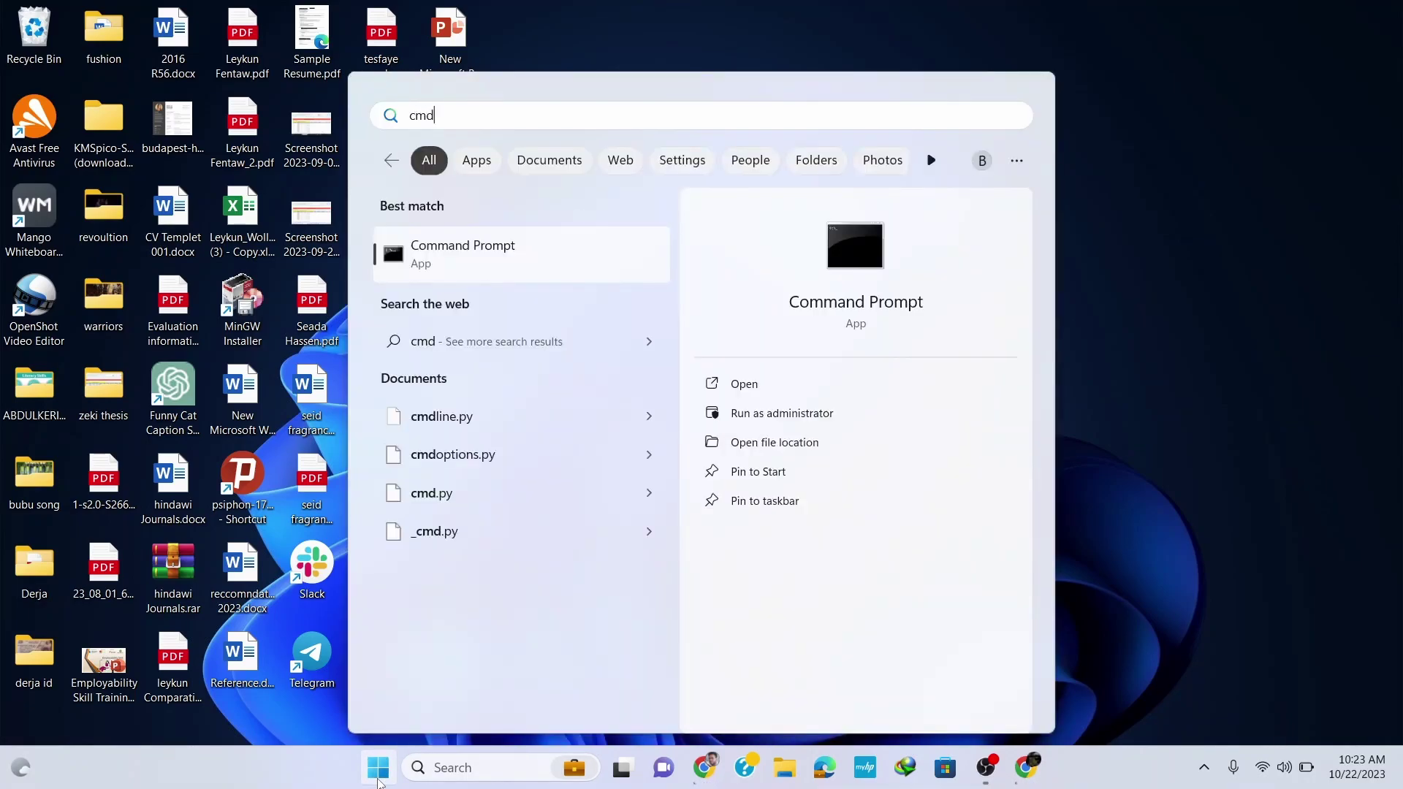
{"action": "left_click", "coordinate": [470, 269]}
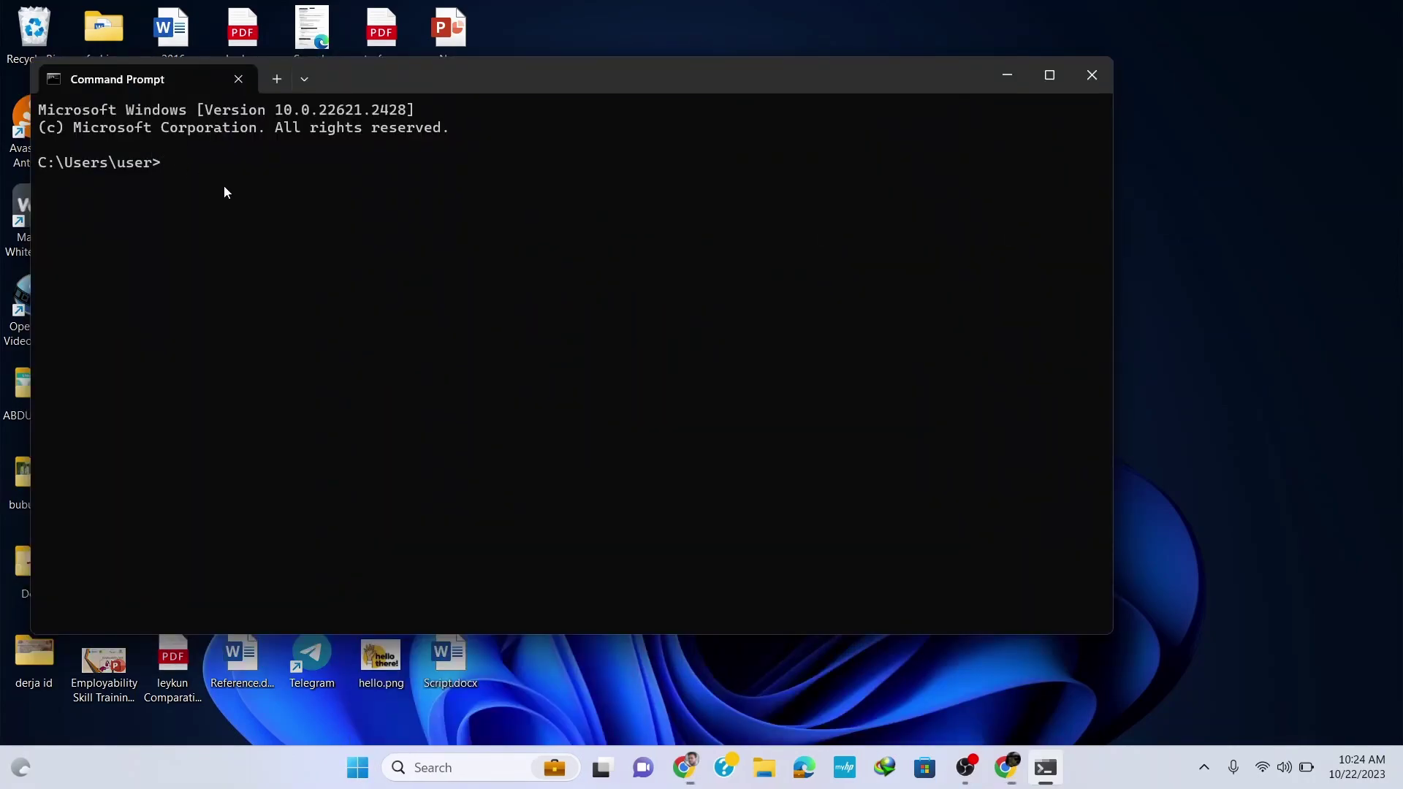
Check the installed version with python --version and start the interactive Python interpreter
{"action": "type", "text": "python --version"}
{"action": "key", "text": "Return"}
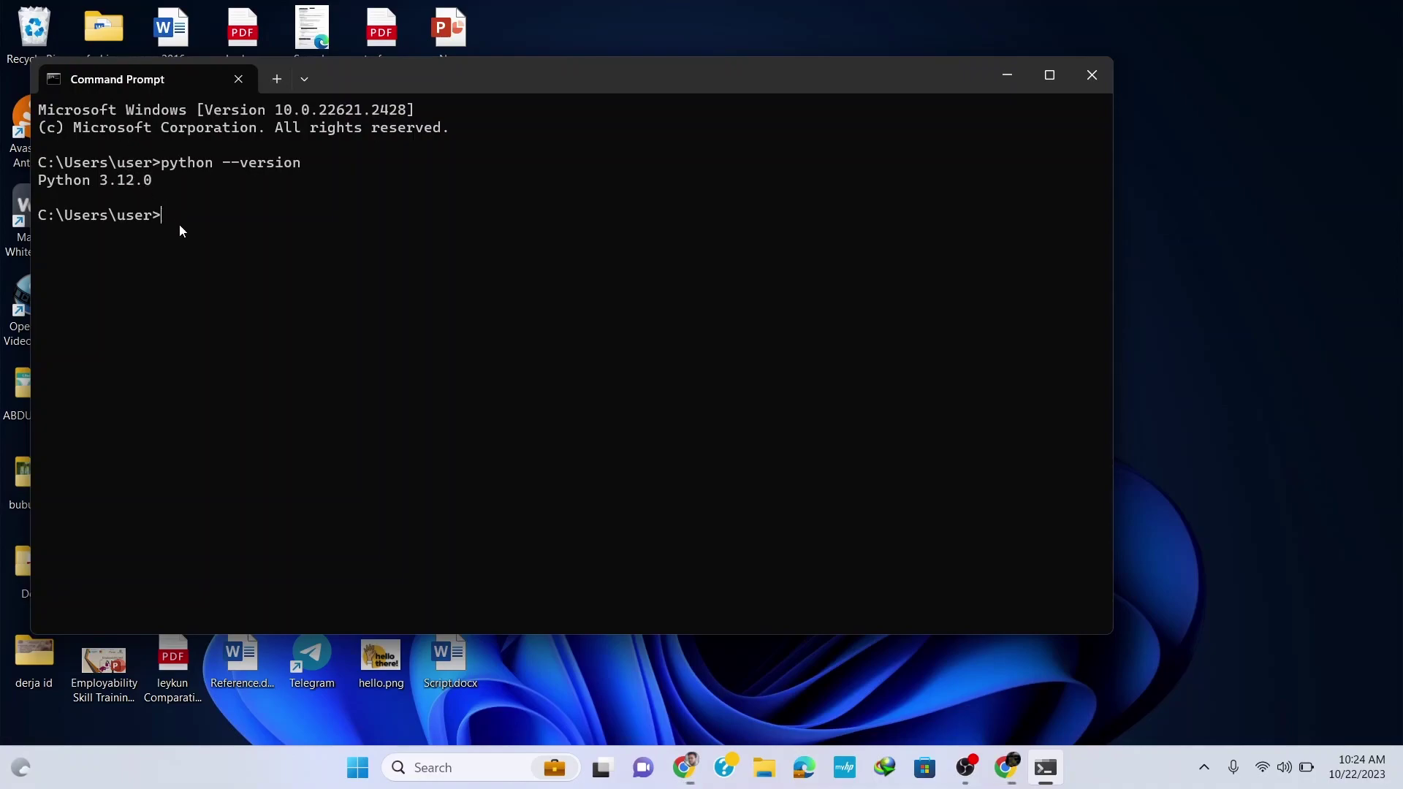
{"action": "type", "text": "python"}
{"action": "key", "text": "Return"}
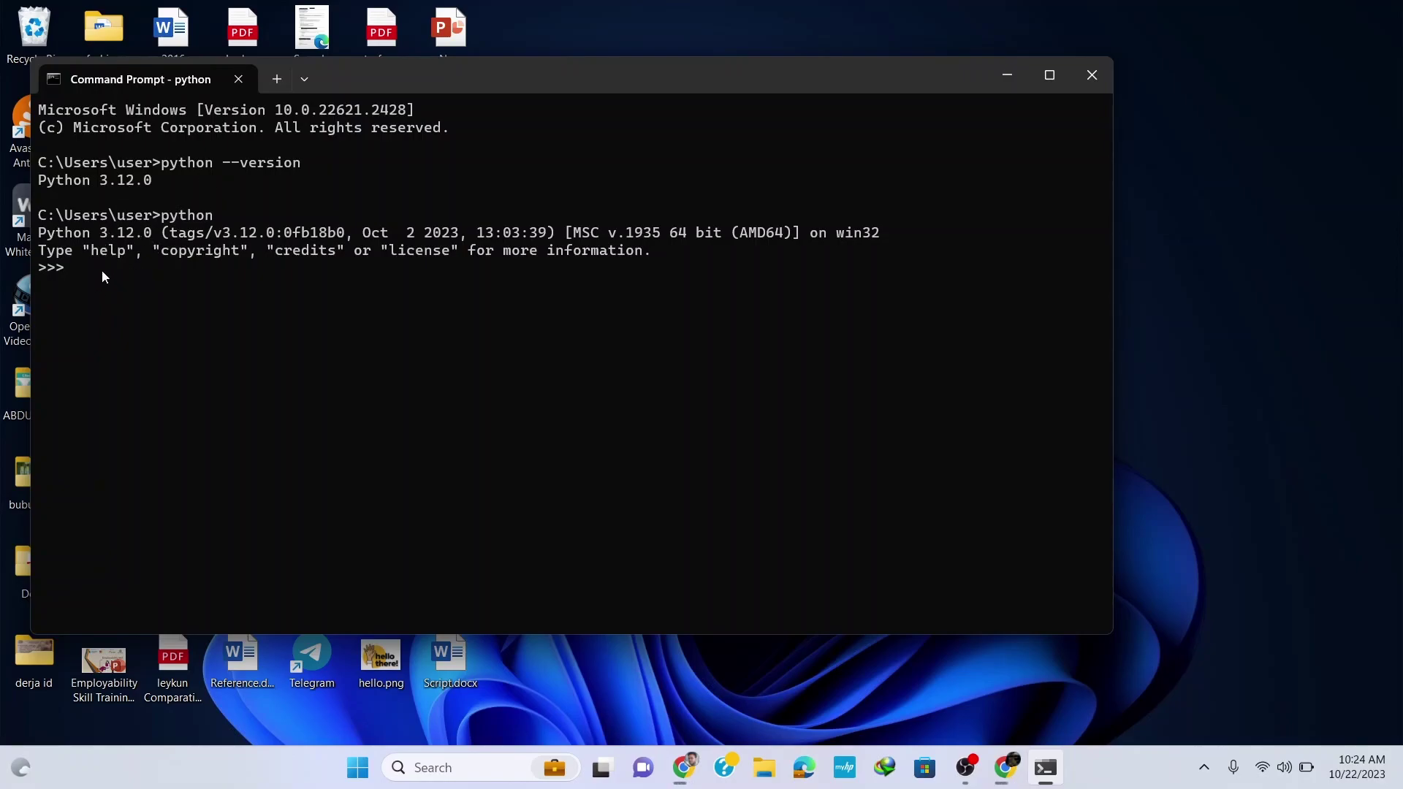
Print "Hello World!" at the >>> prompt, then close the Command Prompt window
{"action": "type", "text": "print("}
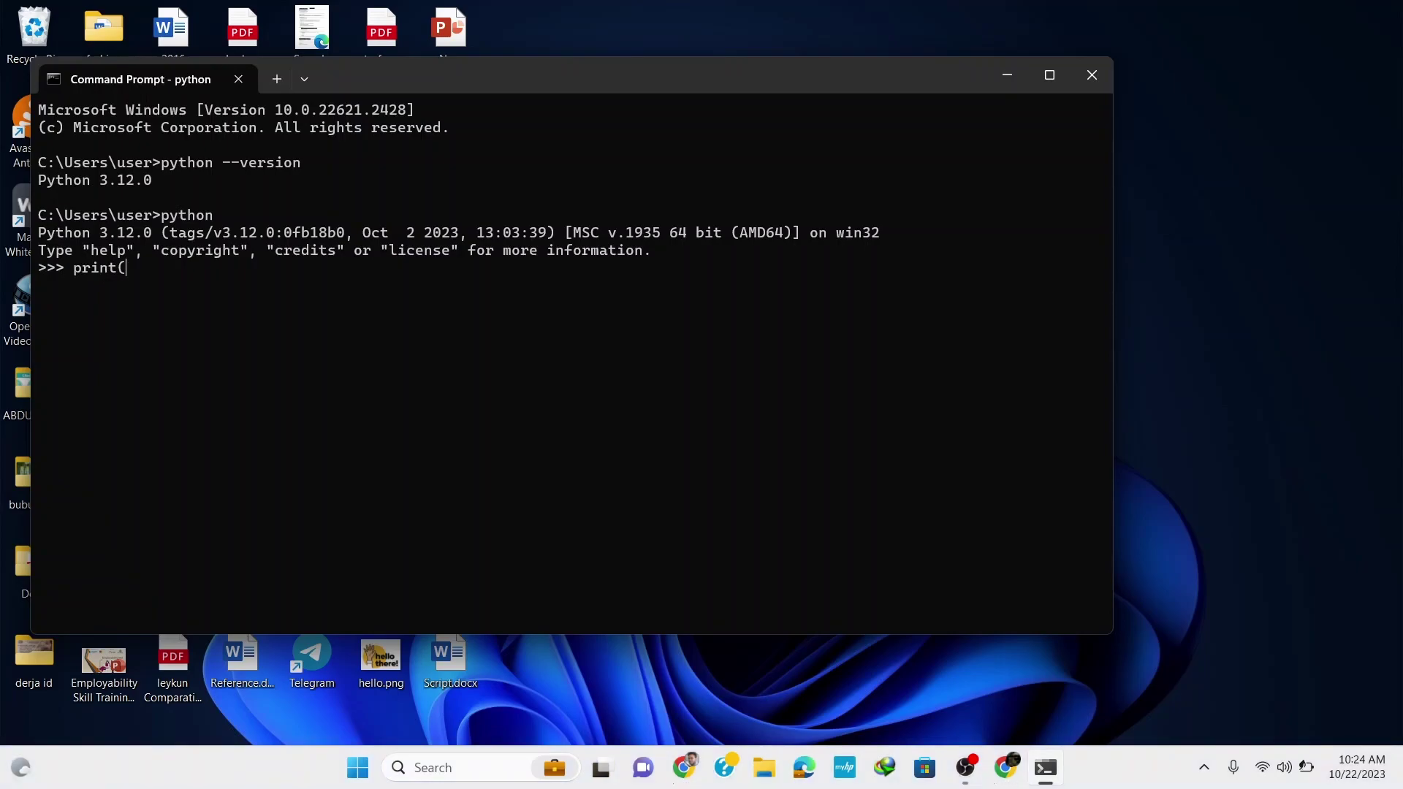
{"action": "type", "text": "\"\")"}
{"action": "type", "text": "Hello W"}
{"action": "type", "text": "orld"}
{"action": "type", "text": "!"}
{"action": "key", "text": "Return"}
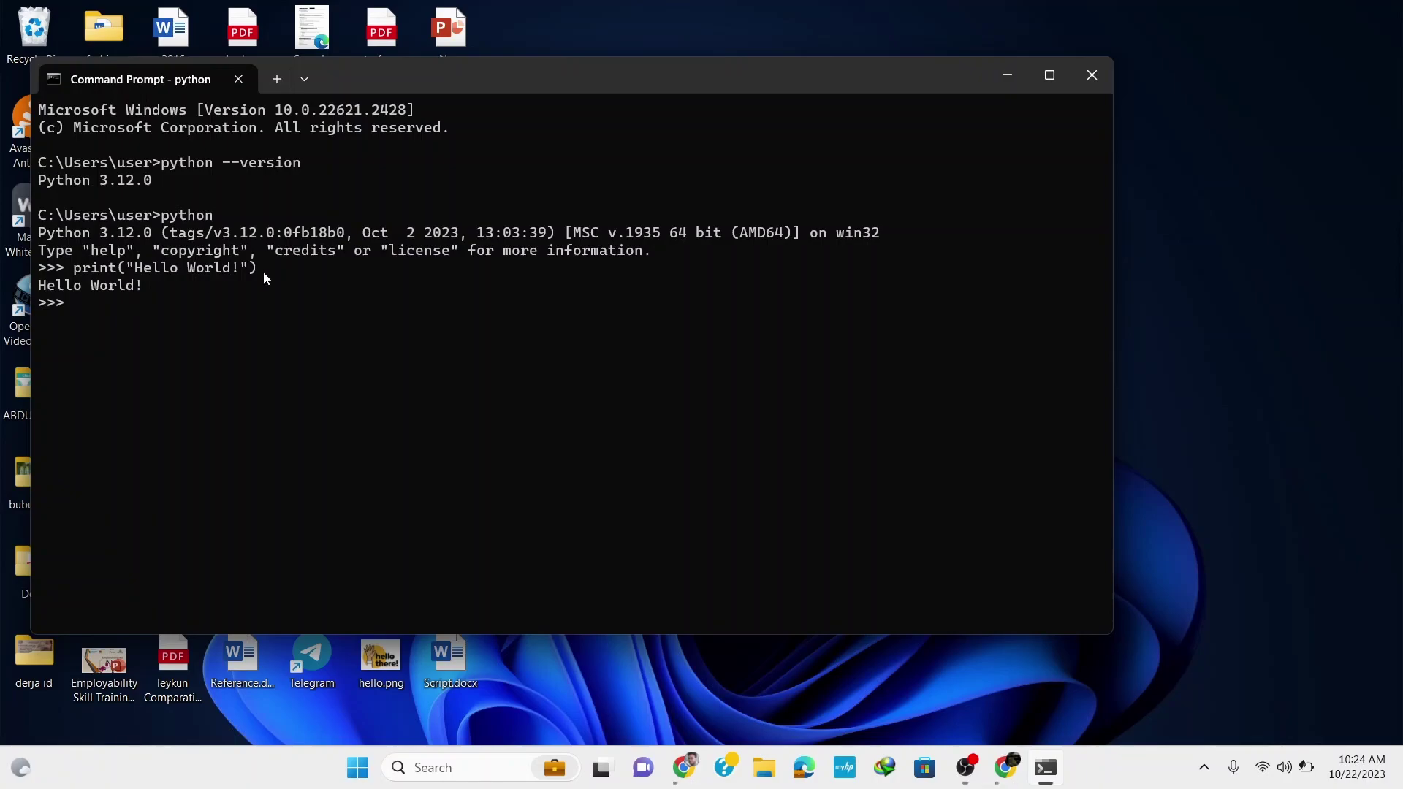
{"action": "left_click", "coordinate": [1093, 76]}
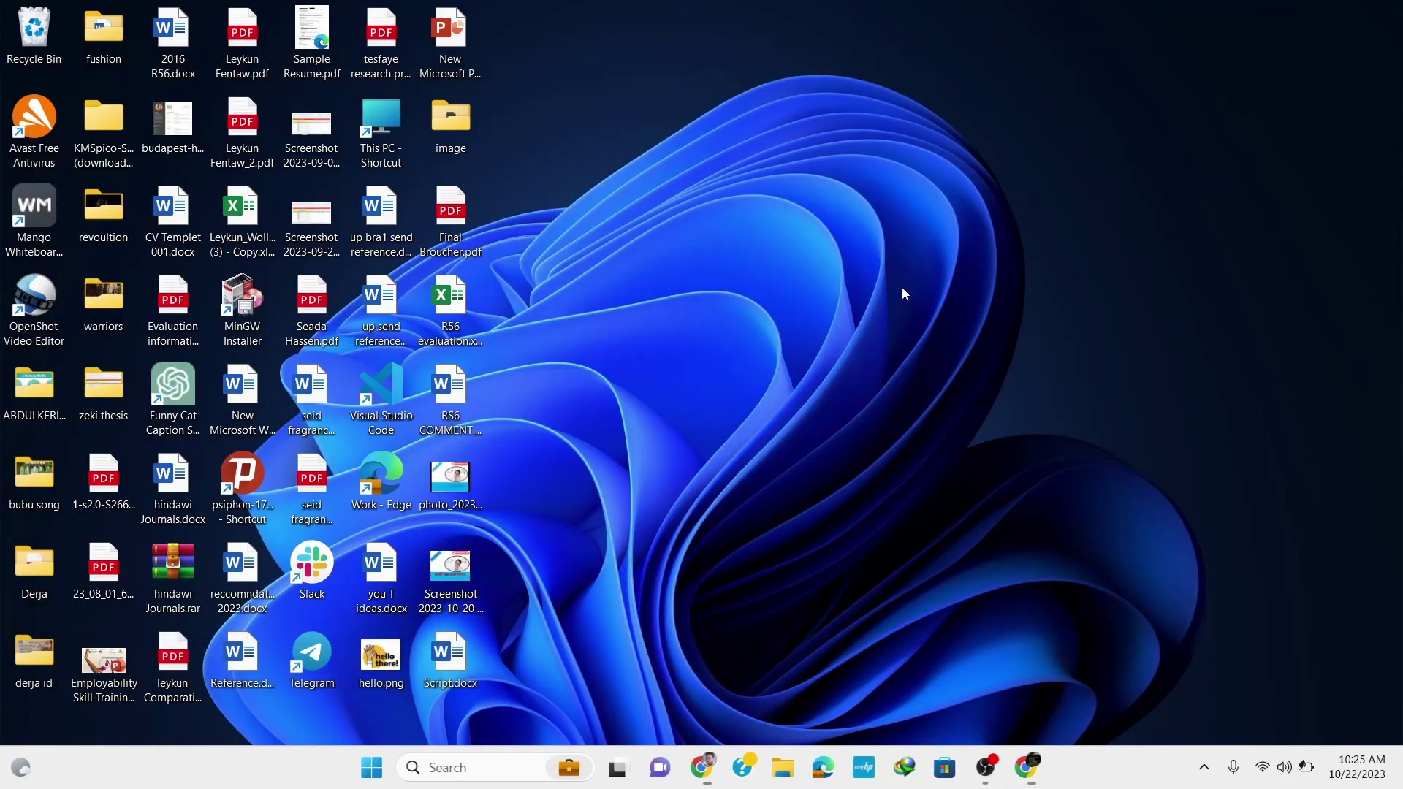
Launch IDLE (Python 3.12 64-bit) from a Start menu search for idle
{"action": "left_click", "coordinate": [394, 772]}
{"action": "type", "text": "i"}
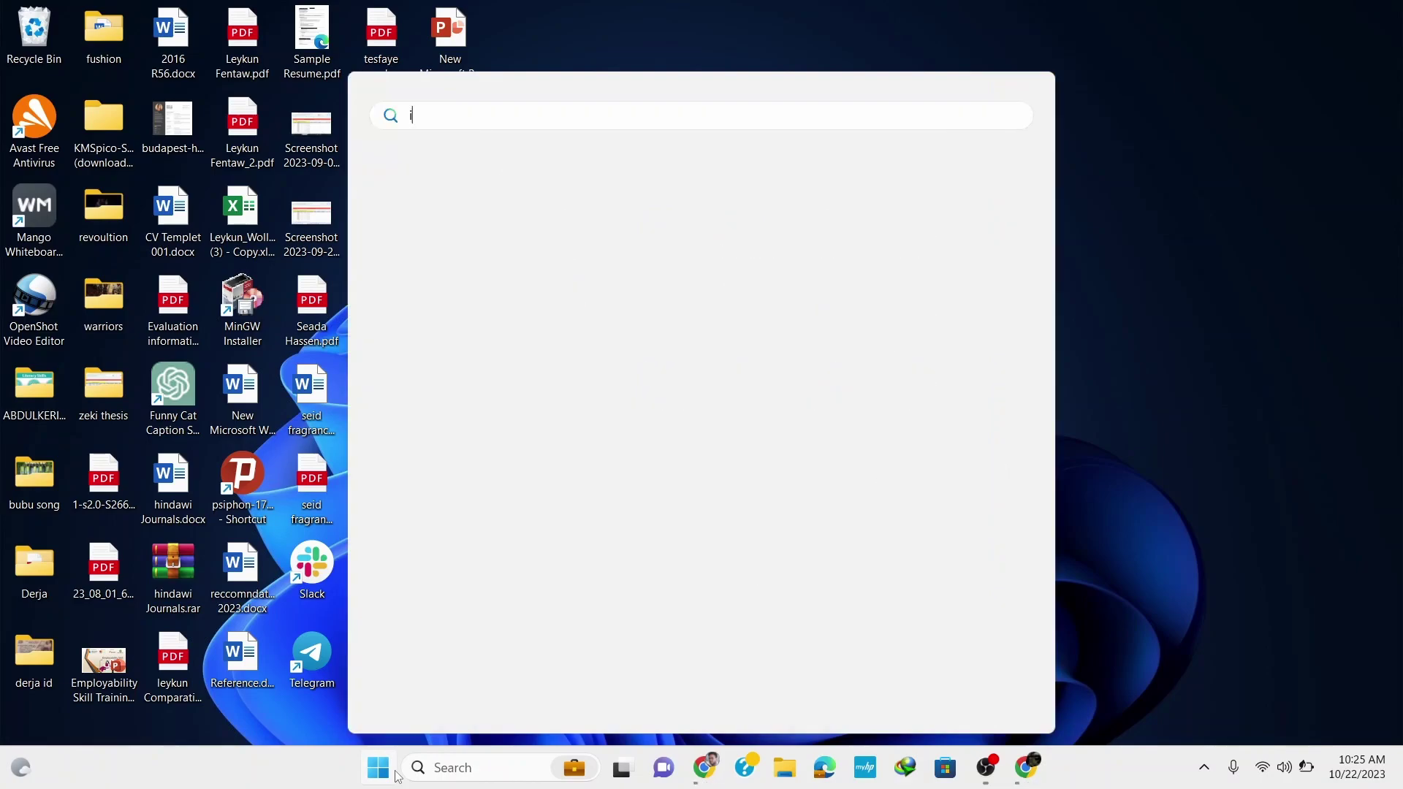
{"action": "type", "text": "dle"}
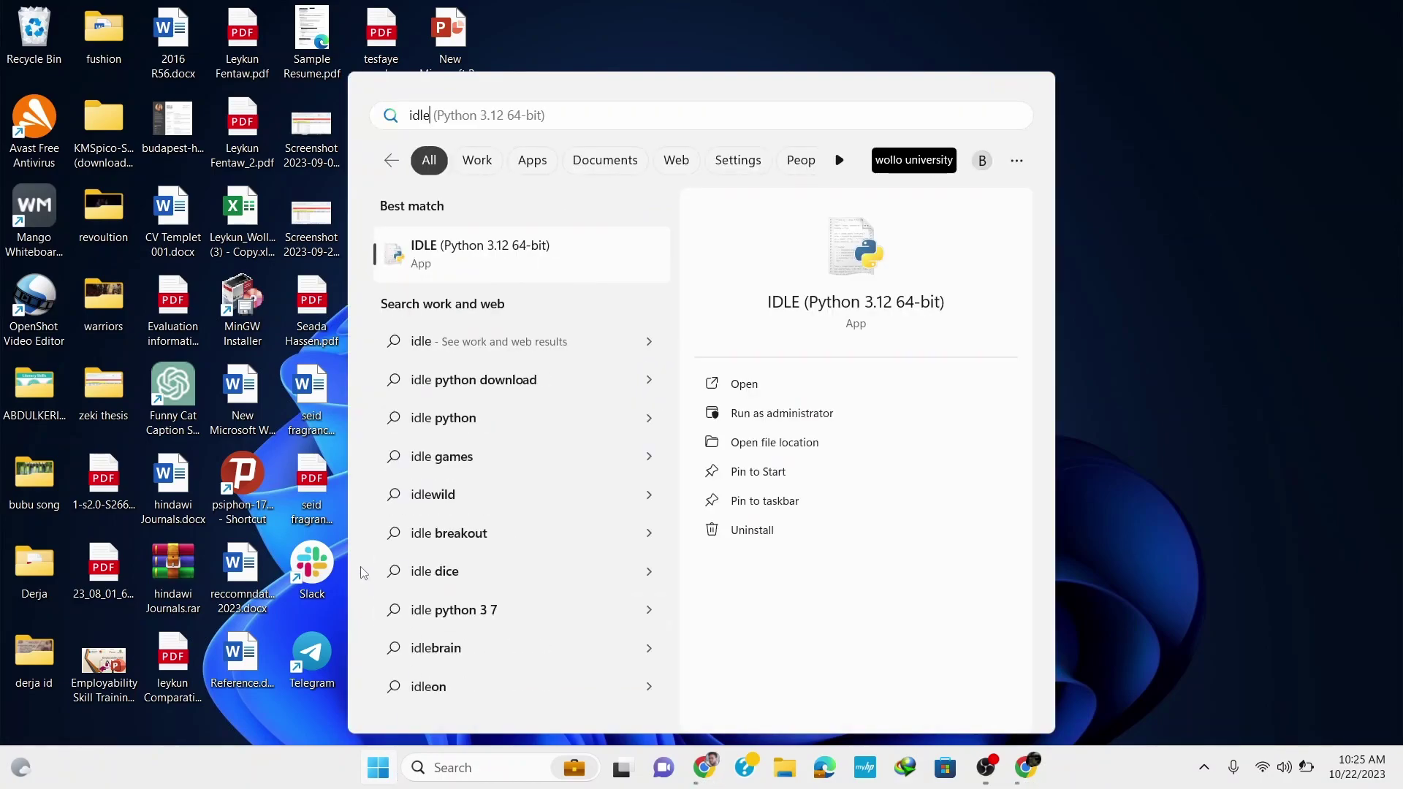
{"action": "left_click", "coordinate": [438, 260]}
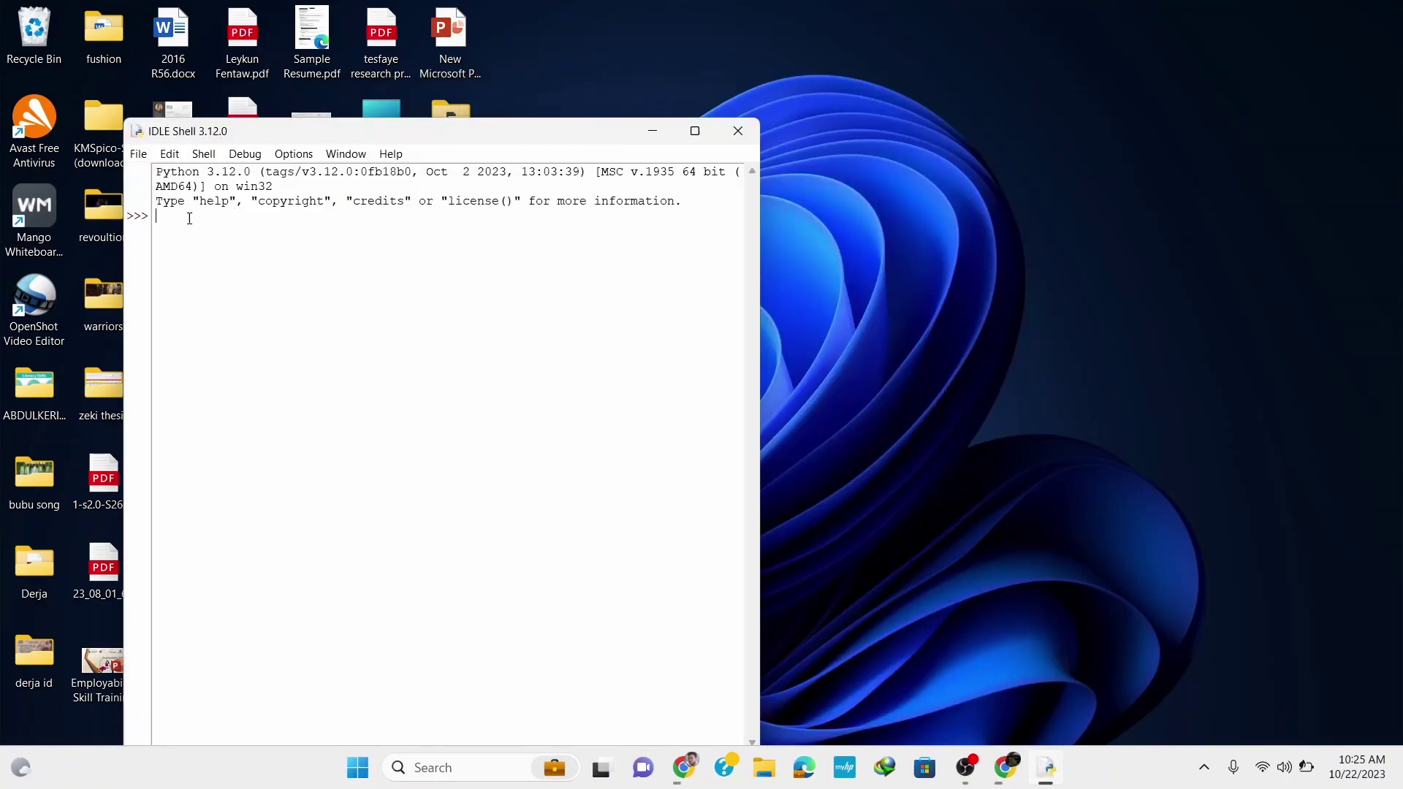
Run print("Hello World!") in the IDLE shell
{"action": "type", "text": "print"}
{"action": "type", "text": "()"}
{"action": "type", "text": "\"\""}
{"action": "type", "text": "Hello World!"}
{"action": "left_click", "coordinate": [323, 201]}
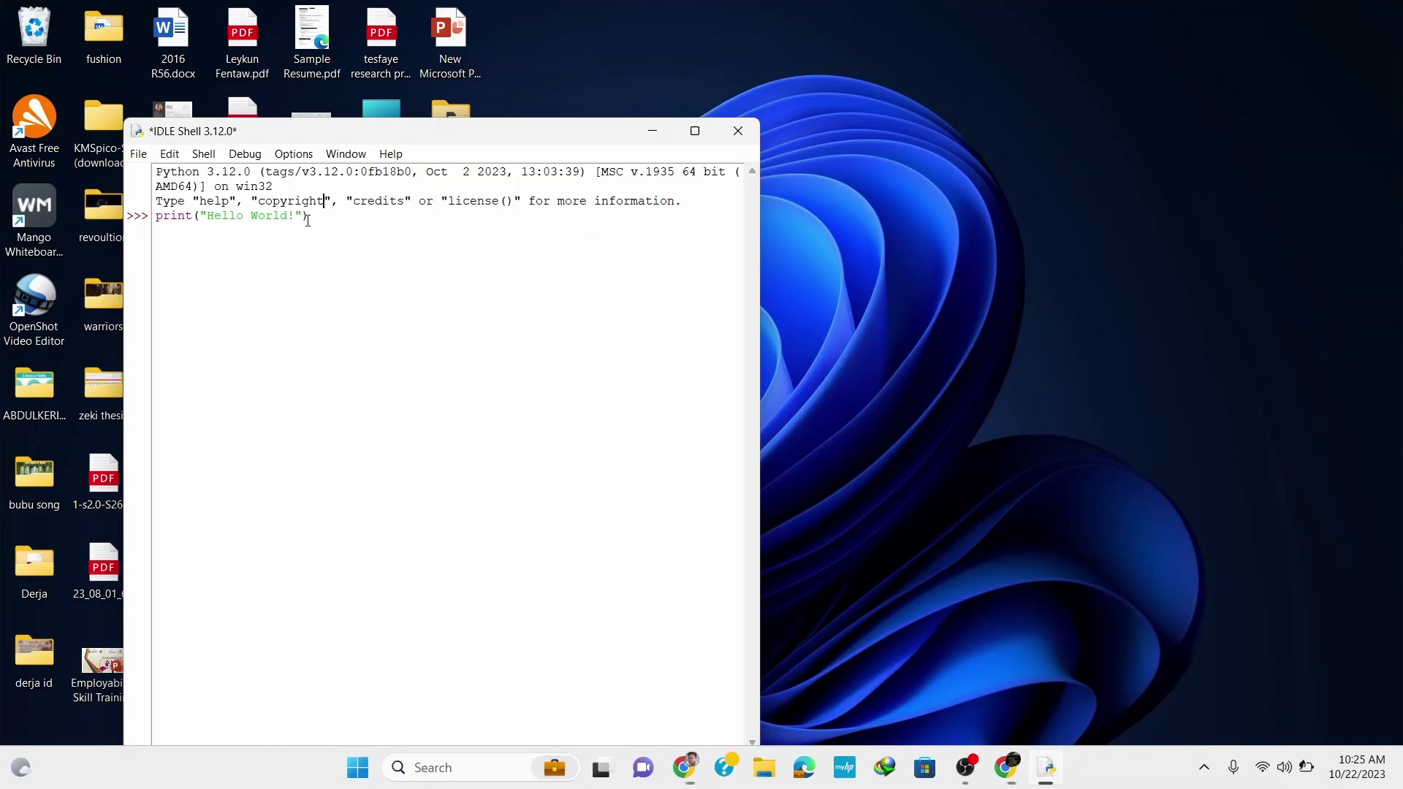
{"action": "key", "text": "Return"}
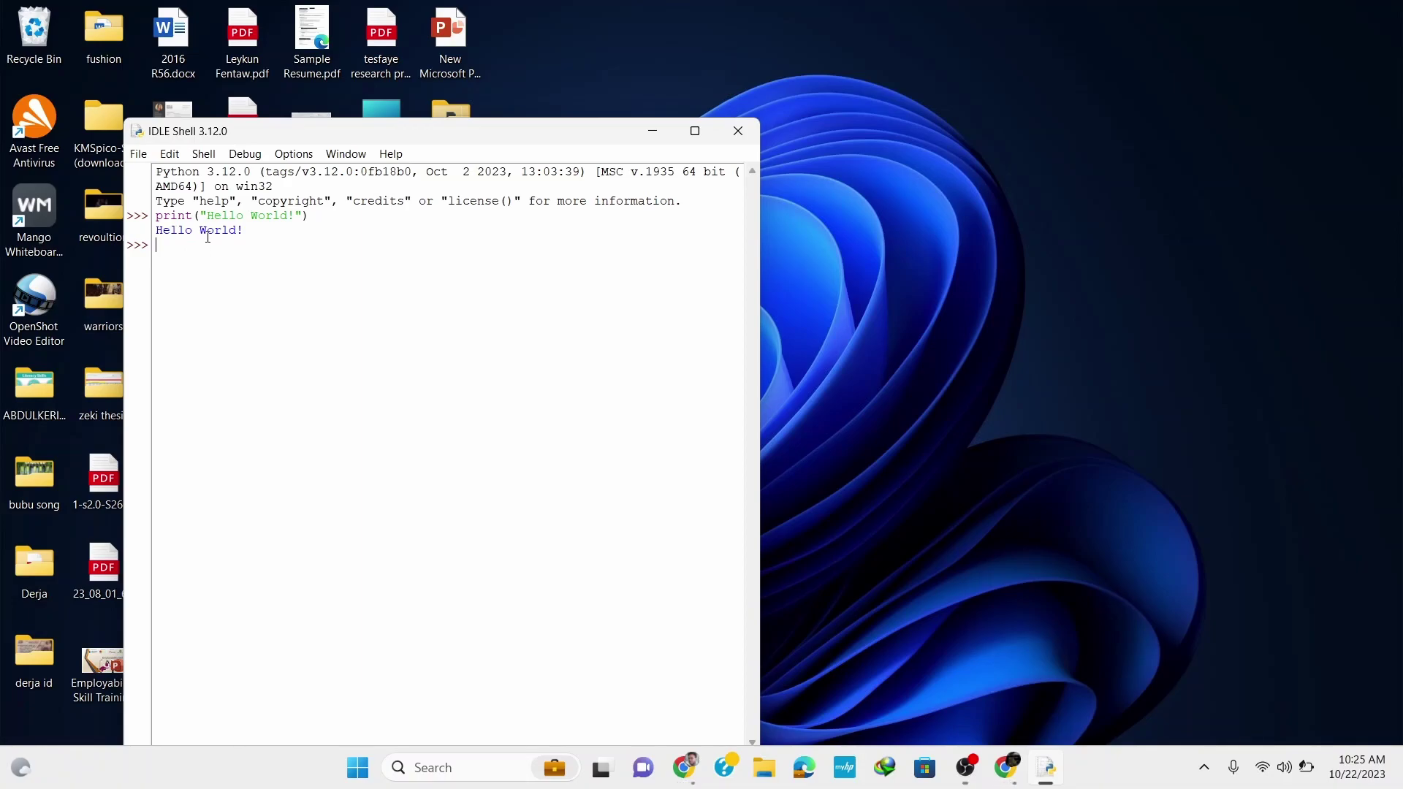
In a new IDLE file, write a=10, b=20 and print(a*b) on three lines
{"action": "left_click", "coordinate": [139, 155]}
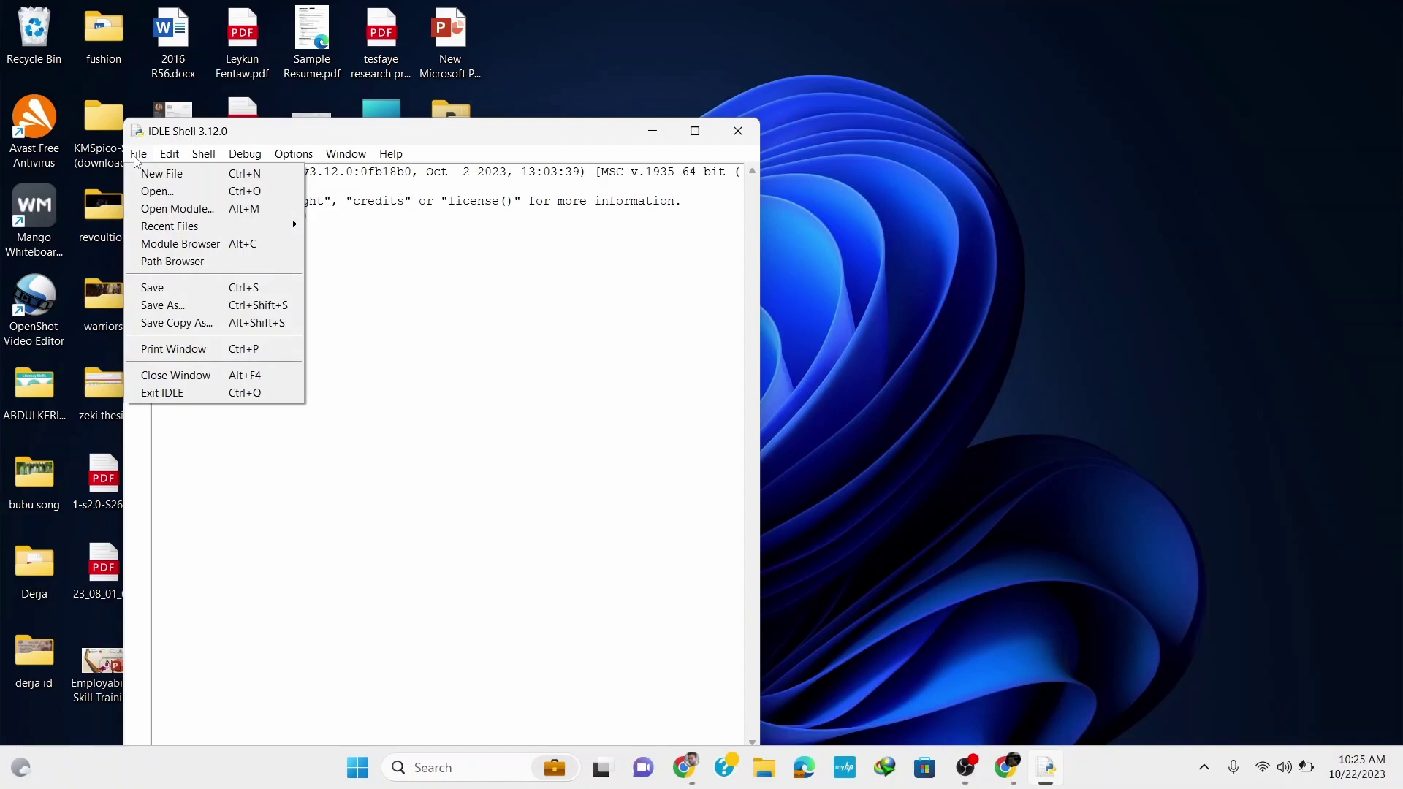
{"action": "left_click", "coordinate": [176, 177]}
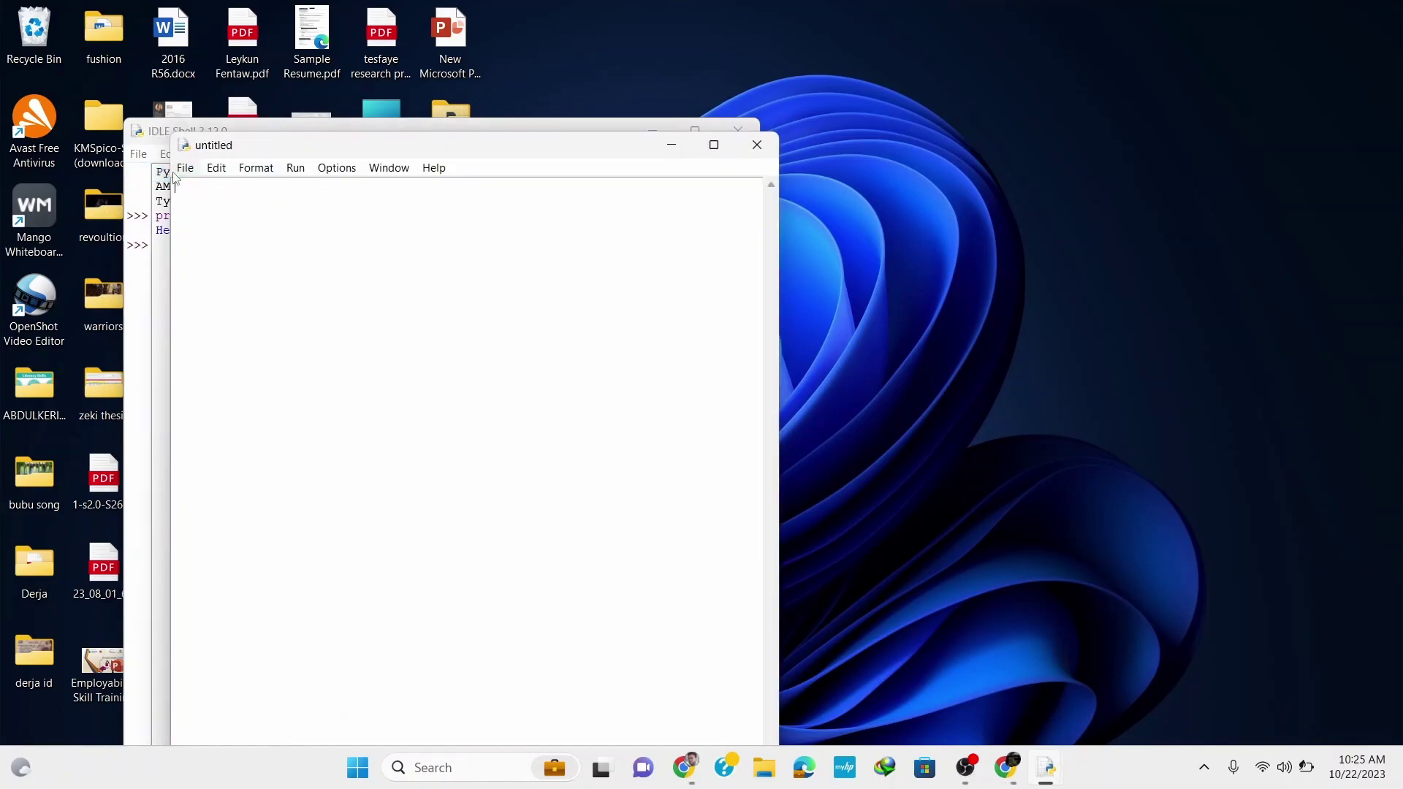
{"action": "type", "text": "a=10"}
{"action": "key", "text": "Return"}
{"action": "type", "text": "b=20"}
{"action": "key", "text": "Return"}
{"action": "type", "text": "pri"}
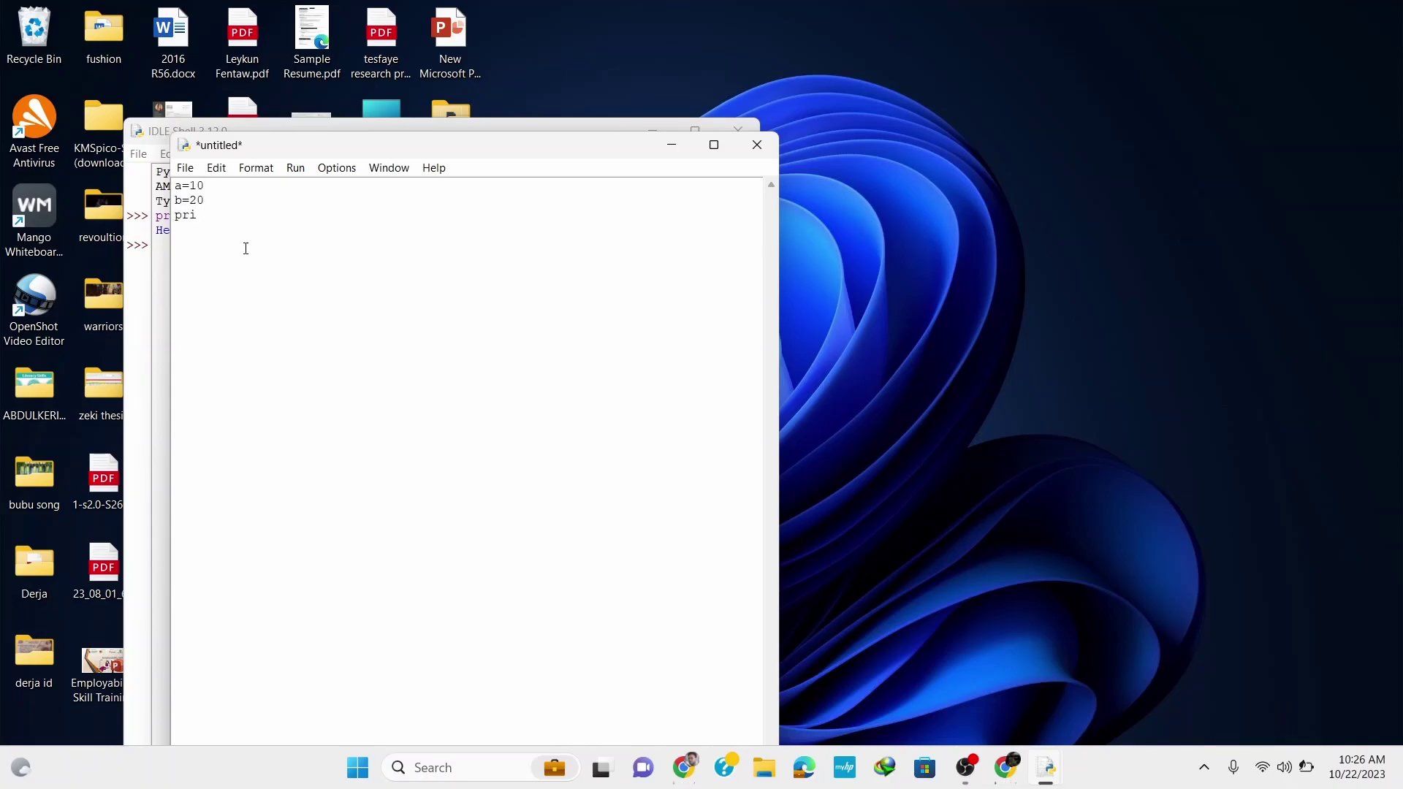
{"action": "type", "text": "nt(a*b)"}
{"action": "left_click", "coordinate": [295, 168]}
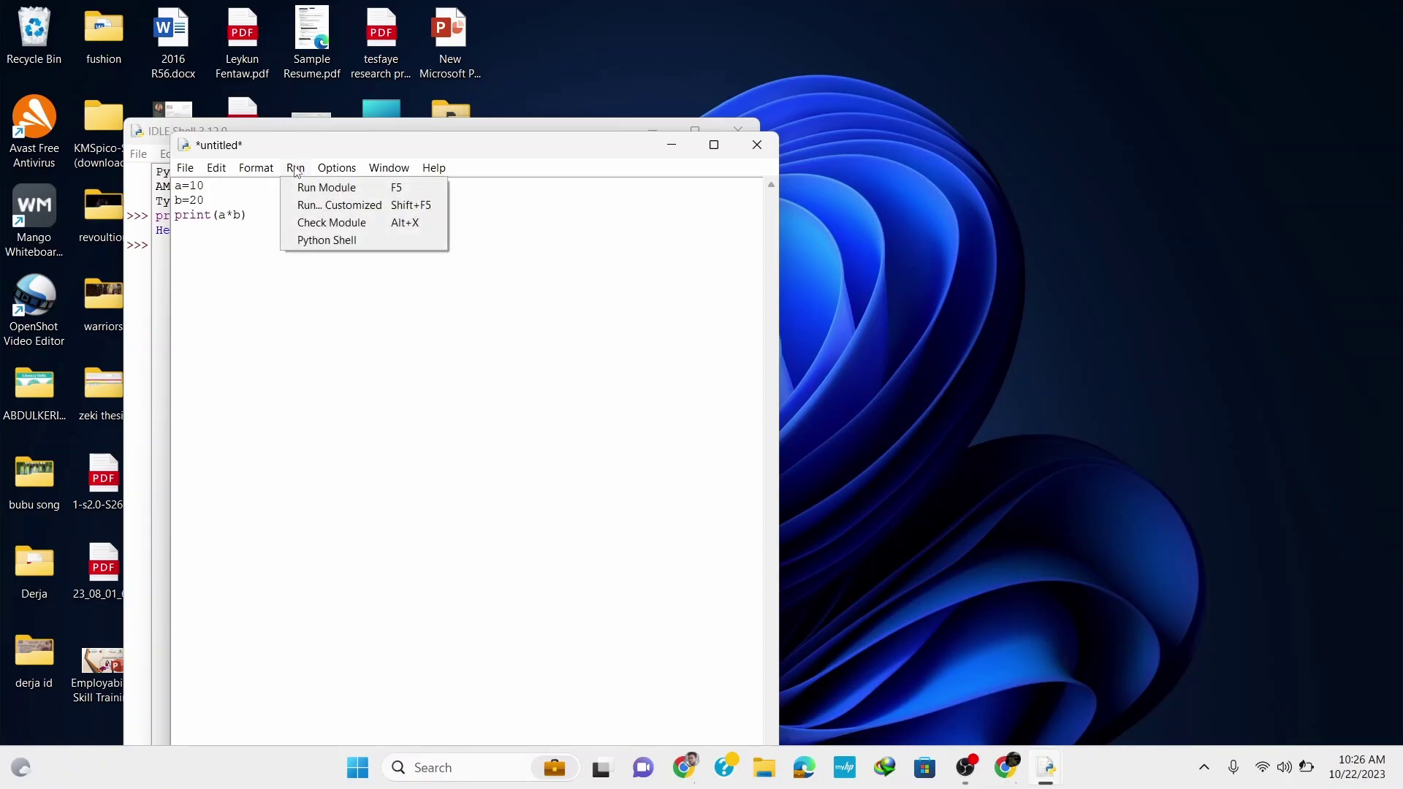
Save the script as product.py on the Desktop, run it to print 200, and close both IDLE windows
{"action": "left_click", "coordinate": [326, 189]}
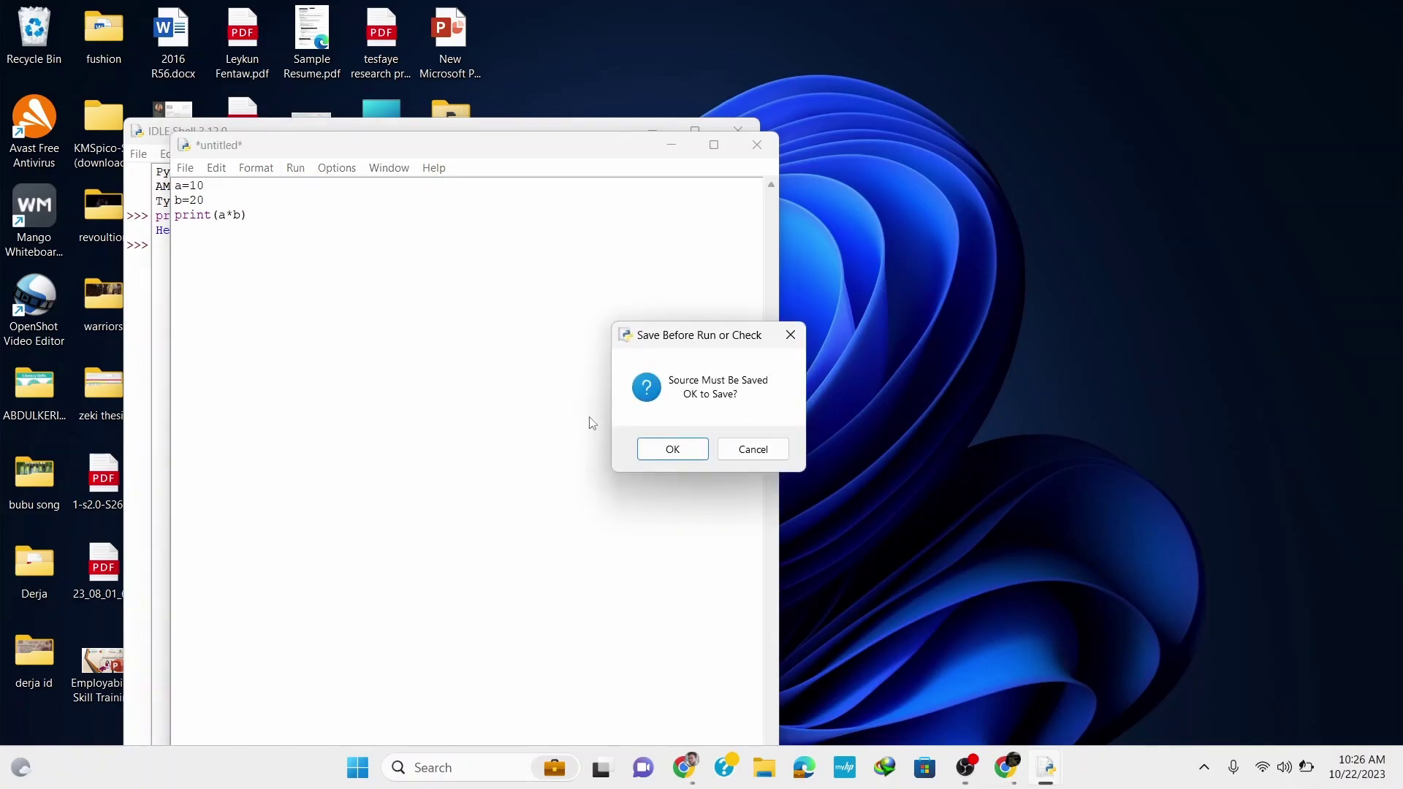
{"action": "key", "text": "ctrl+s"}
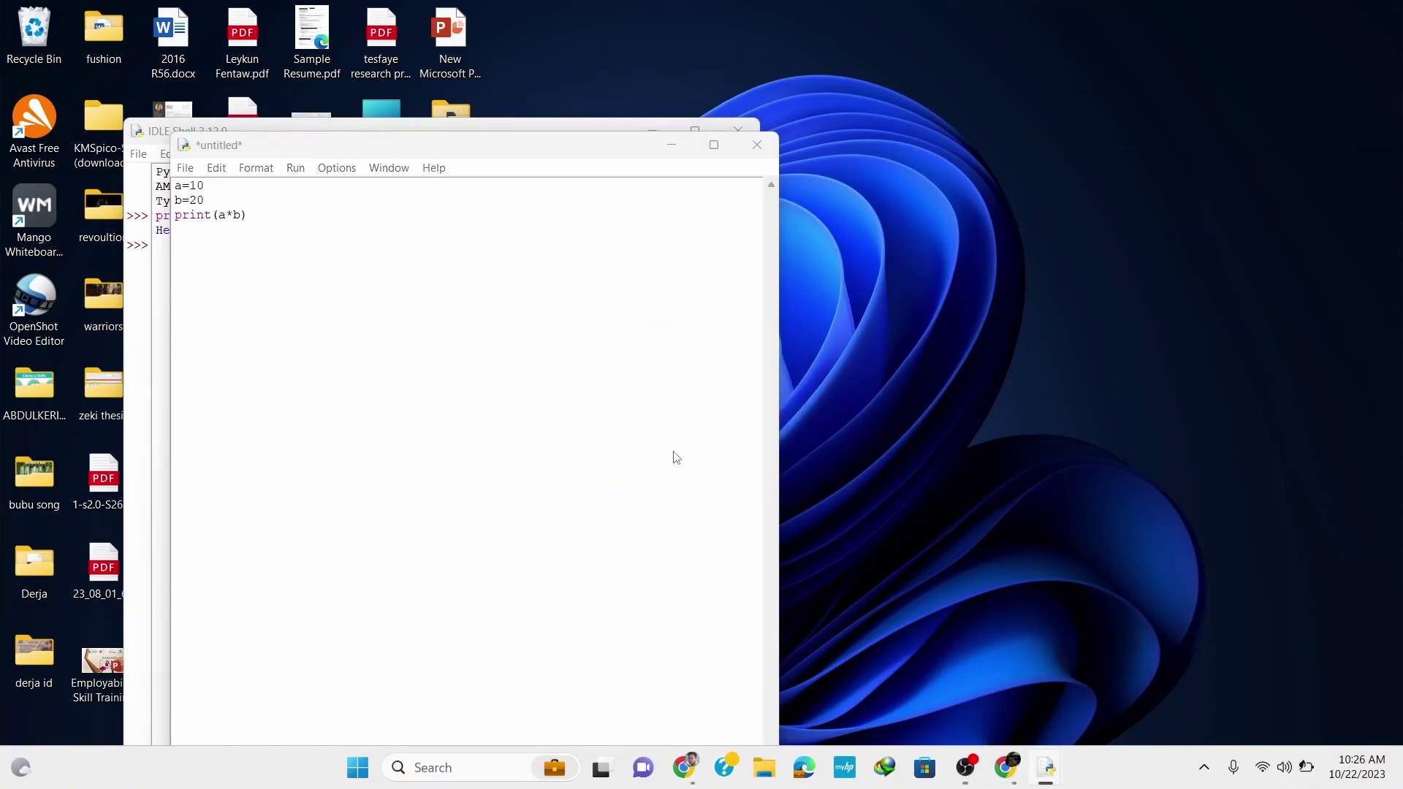
{"action": "left_click_drag", "start_coordinate": [309, 458], "coordinate": [309, 318]}
{"action": "left_click", "coordinate": [248, 383]}
{"action": "left_click", "coordinate": [335, 515]}
{"action": "type", "text": "product"}
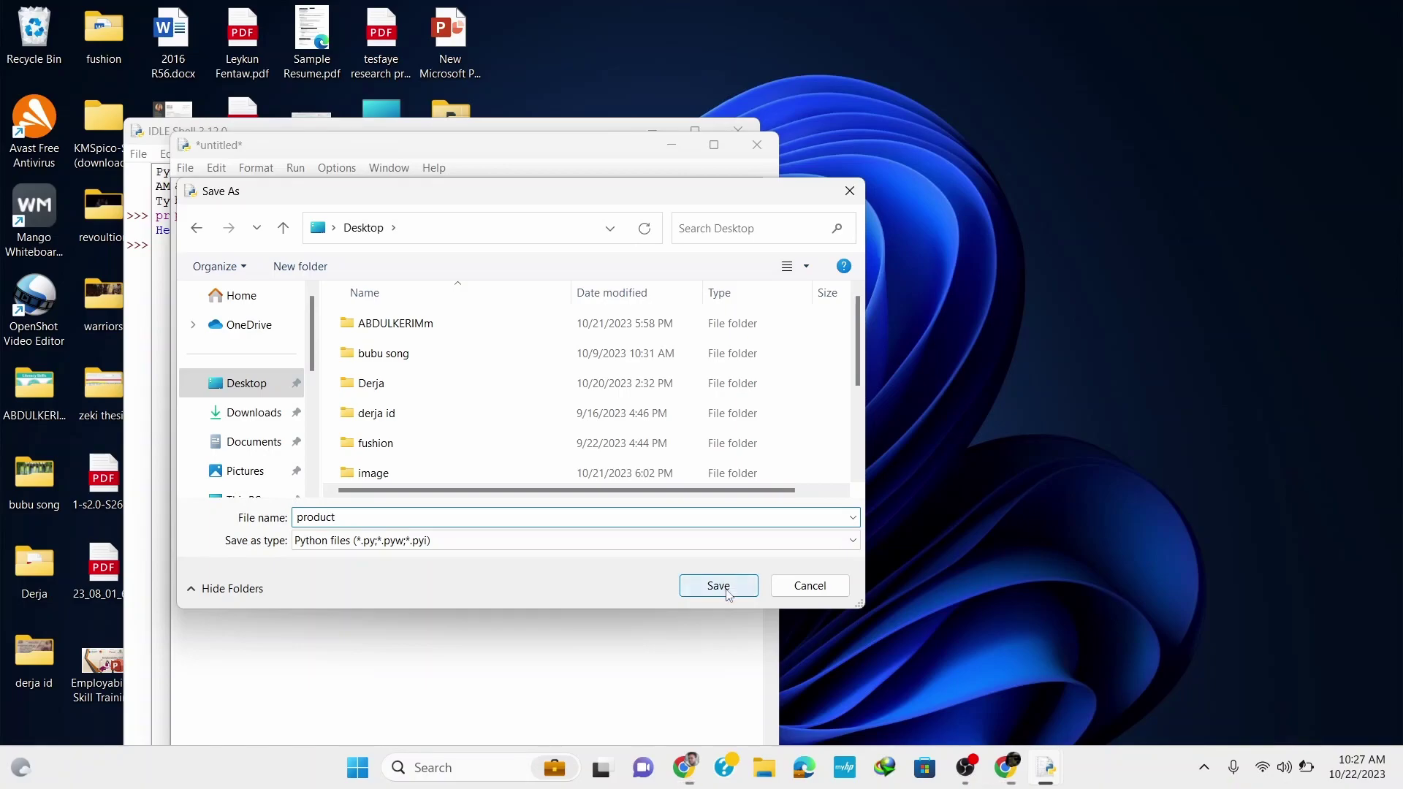
{"action": "left_click", "coordinate": [719, 586]}
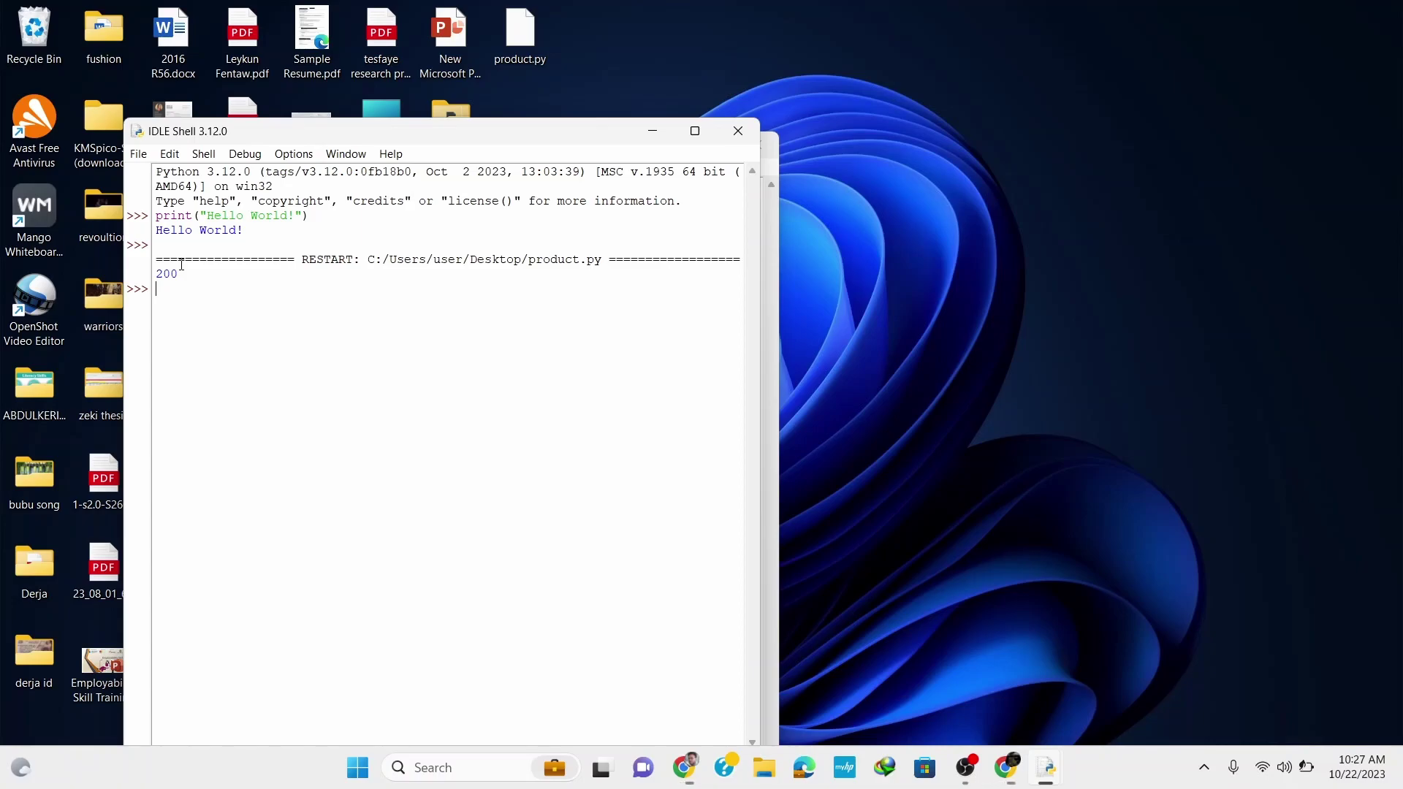
{"action": "left_click", "coordinate": [737, 129]}
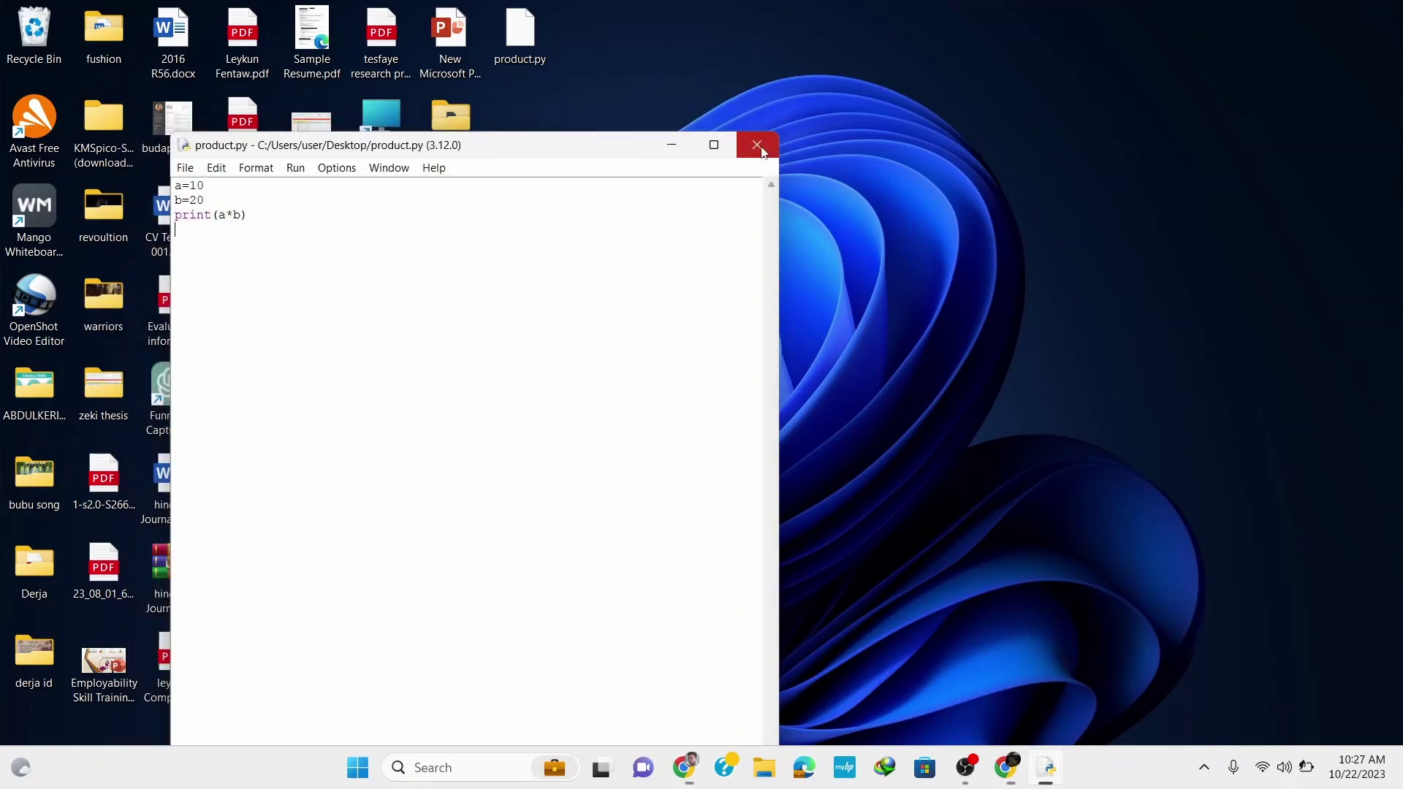
{"action": "left_click", "coordinate": [757, 145]}
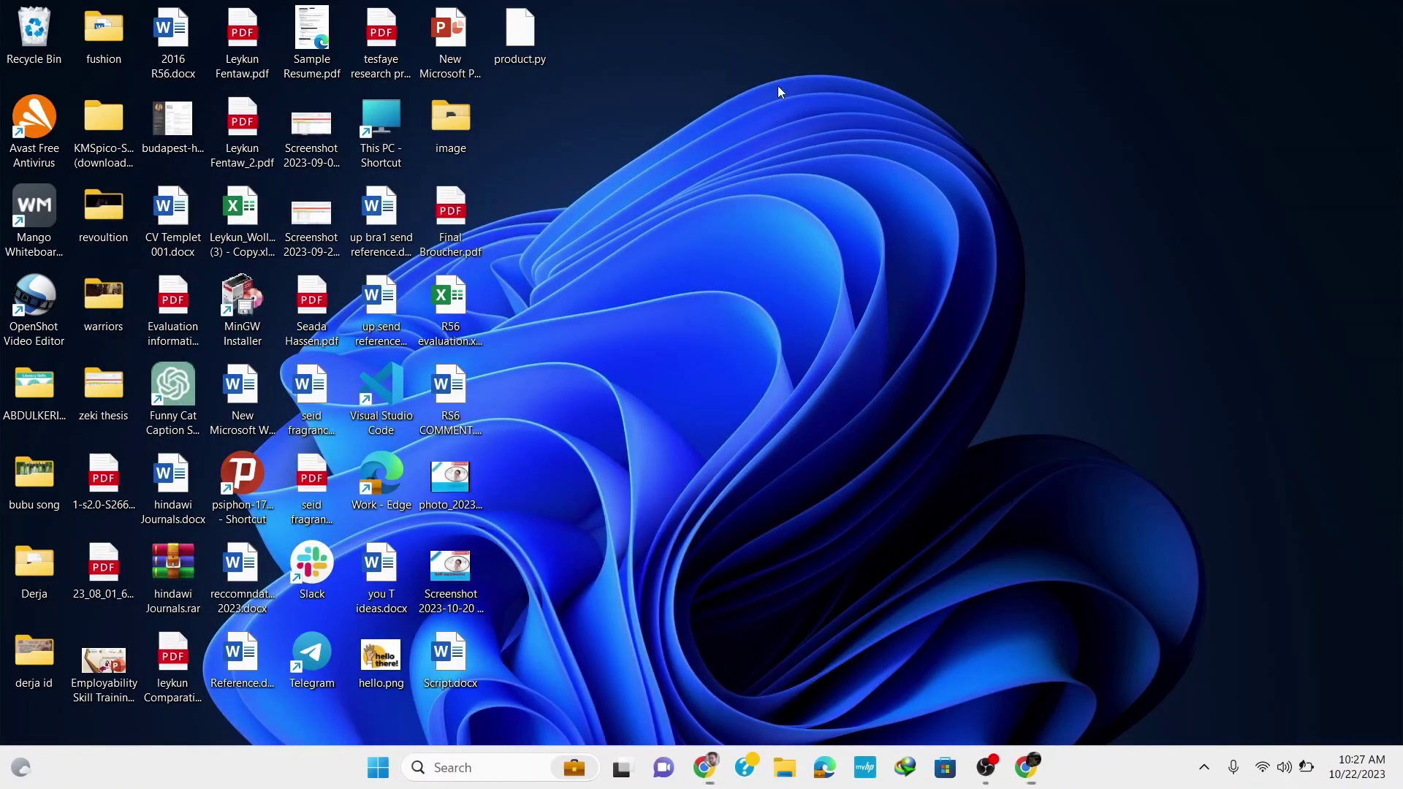